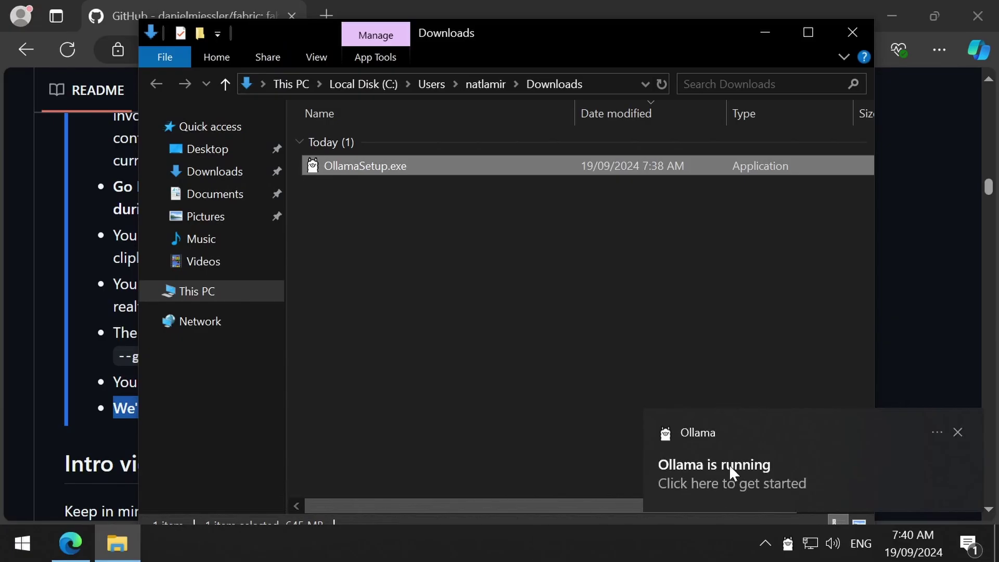
# - Open PowerShell from the 'Ollama is running' notification after installing Ollama
pyautogui.click(729, 464)
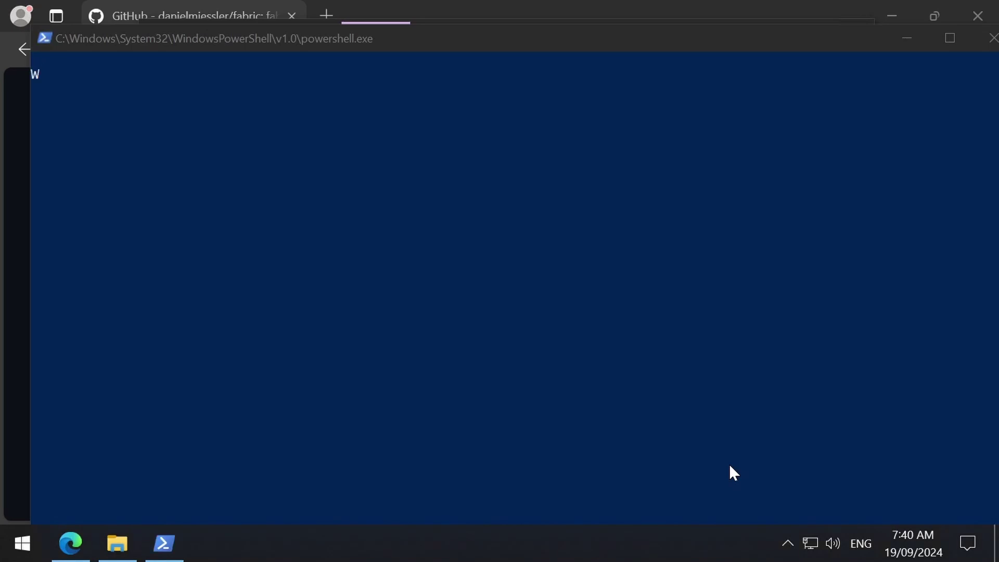
# - Run 'ollama run llama3.1' in PowerShell and ask the model about 'technical debt'
pyautogui.moveTo(286, 134); pyautogui.dragTo(102, 136)
pyautogui.hotkey('ctrl', 'c')
pyautogui.hotkey('ctrl', 'v')
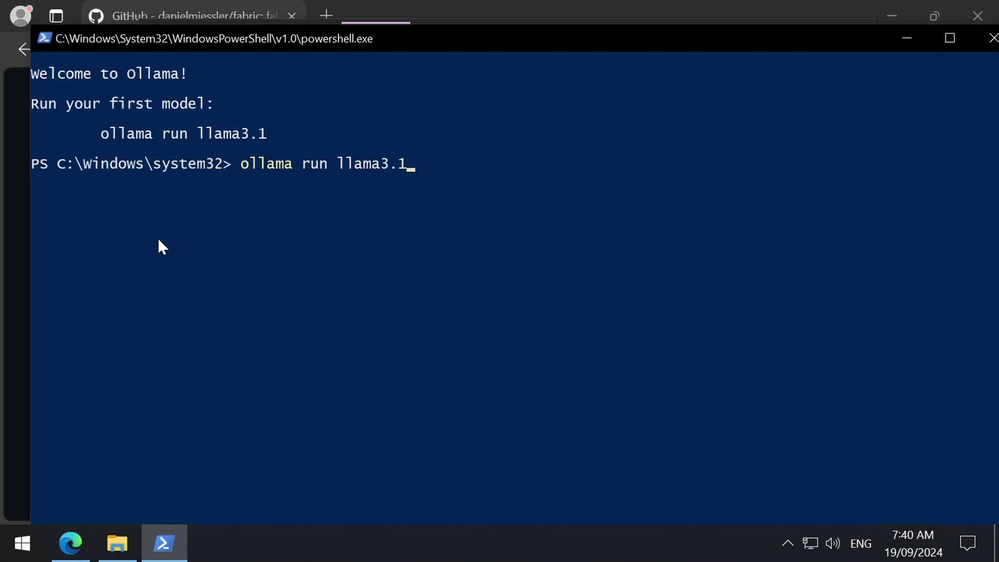
pyautogui.press('Return')
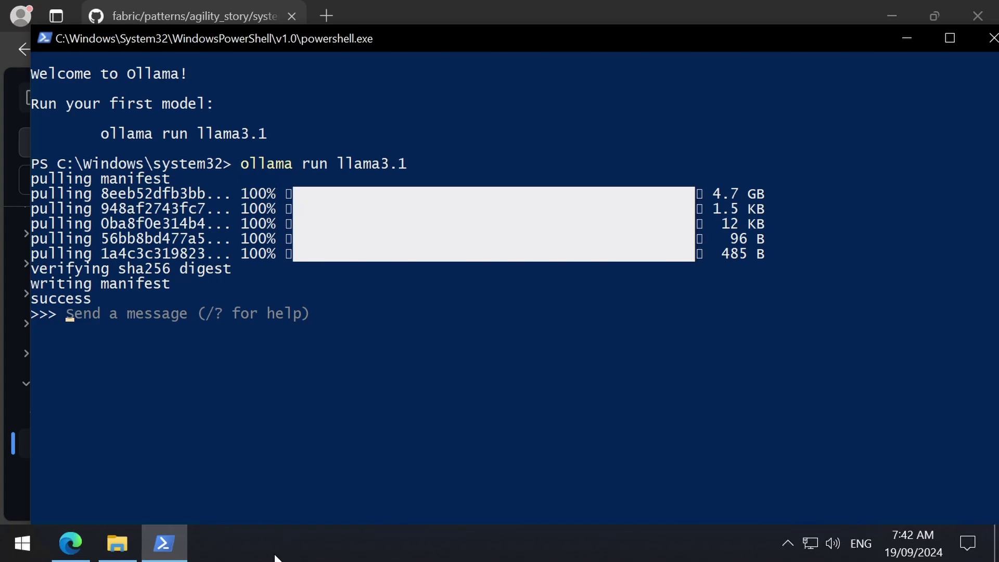
pyautogui.write('technical')
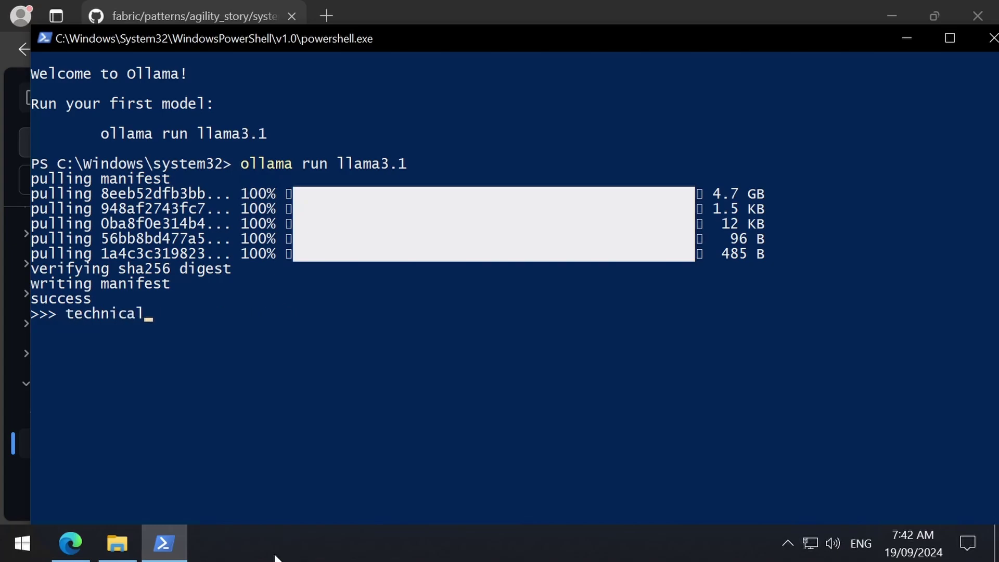
pyautogui.write(' debt')
pyautogui.press('Return')
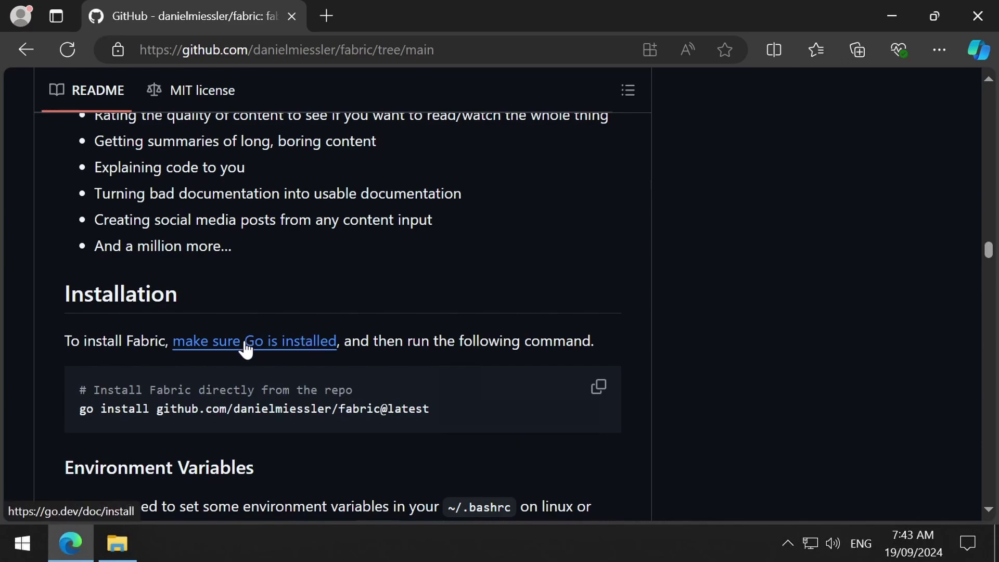
# - Download the Go 1.23.1 Windows installer from go.dev, then select Fabric's go install command
pyautogui.rightClick(245, 344)
pyautogui.click(309, 64)
pyautogui.click(345, 17)
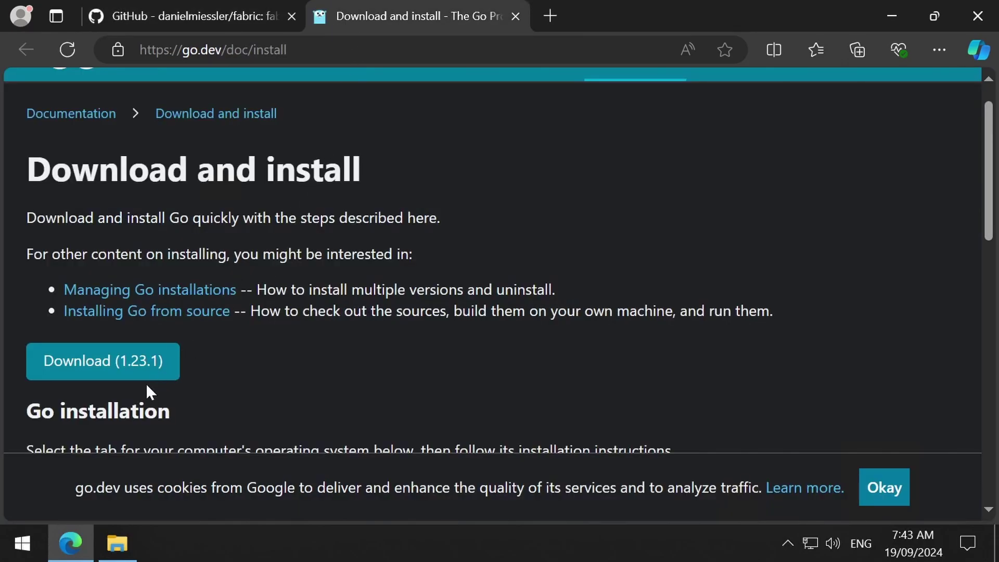
pyautogui.click(134, 371)
pyautogui.scroll(-3, 135, 367)
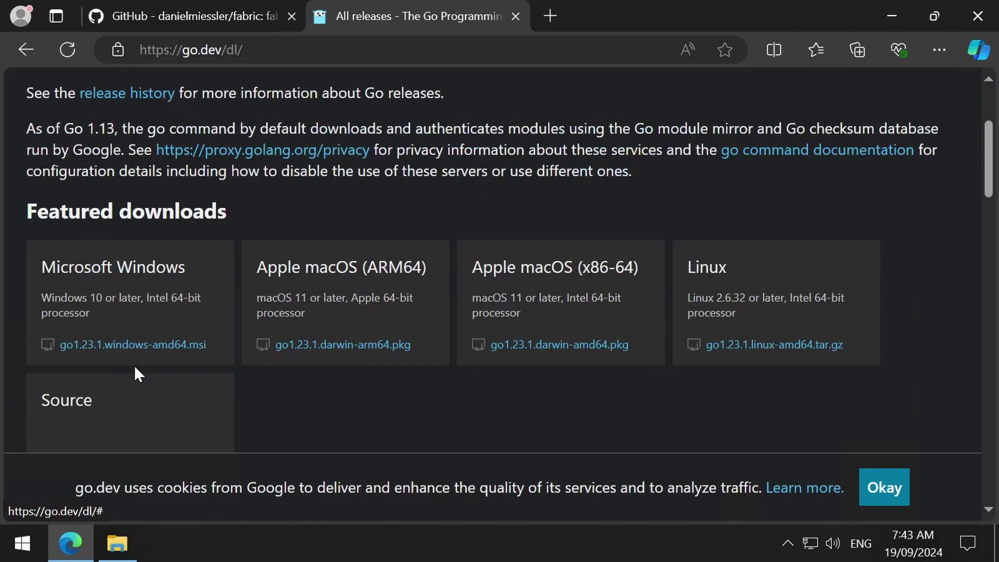
pyautogui.click(121, 341)
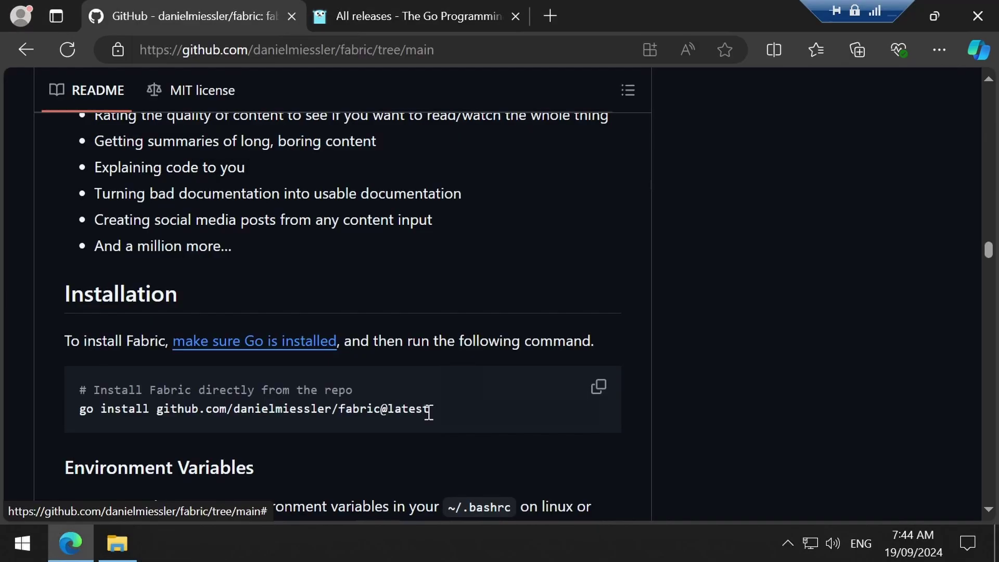
pyautogui.moveTo(429, 409); pyautogui.dragTo(81, 408)
# - Run go install github.com/danielmiessler/fabric@latest in a new Command Prompt window
pyautogui.press('super+r')
pyautogui.write('cmd')
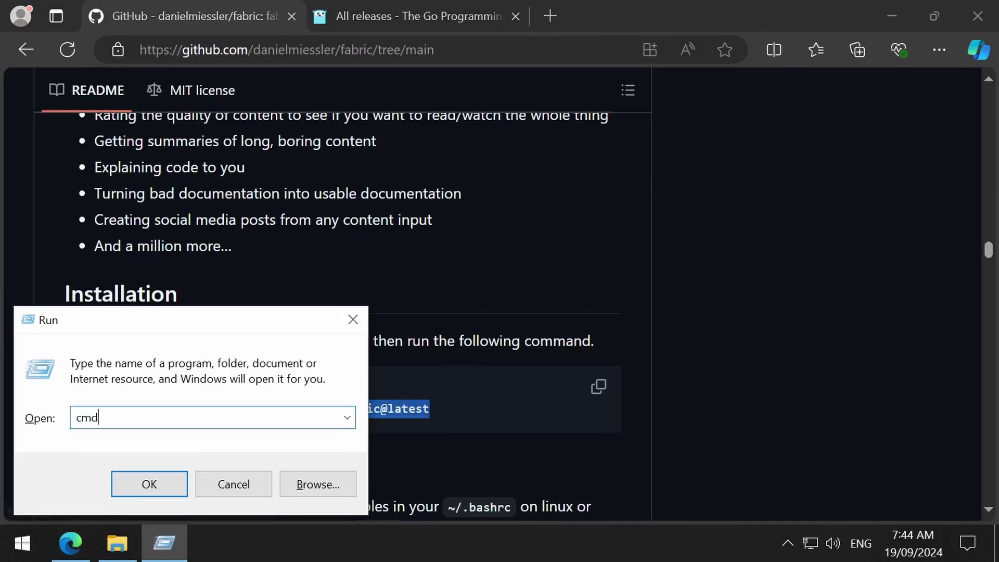
pyautogui.press('Return')
pyautogui.hotkey('ctrl', 'v')
pyautogui.press('Return')
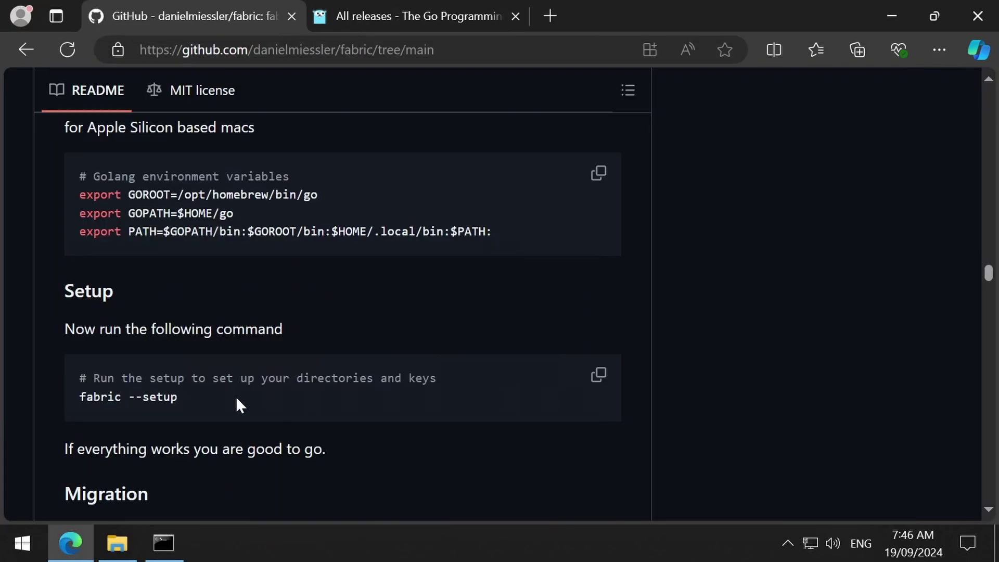
pyautogui.moveTo(177, 397); pyautogui.dragTo(84, 396)
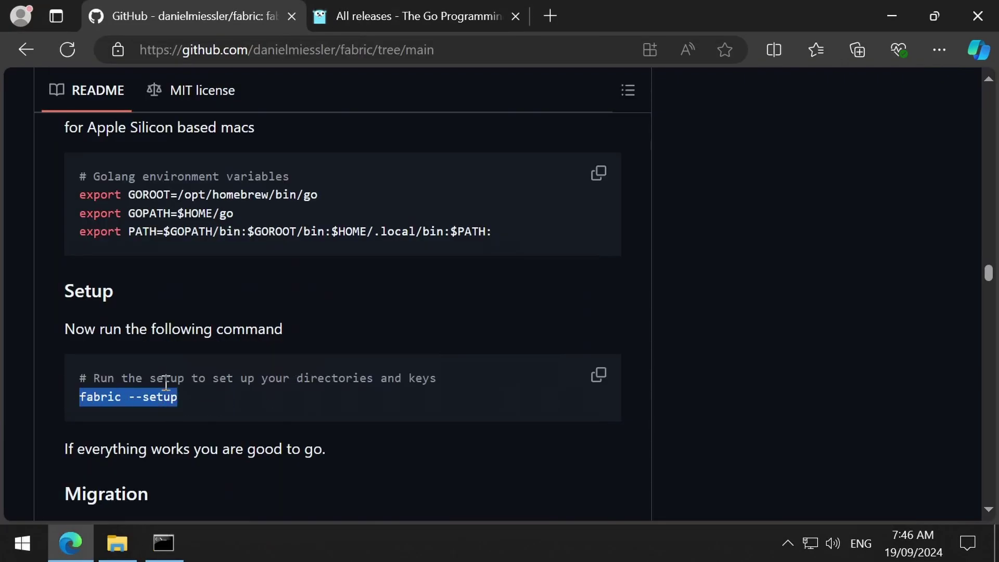
# - Start 'fabric --setup' and skip the Gemini, SiliconCloud, OpenAI, Groq, Anthropic, OpenRouter, Mistral and Azure keys
pyautogui.click(163, 542)
pyautogui.hotkey('ctrl', 'v')
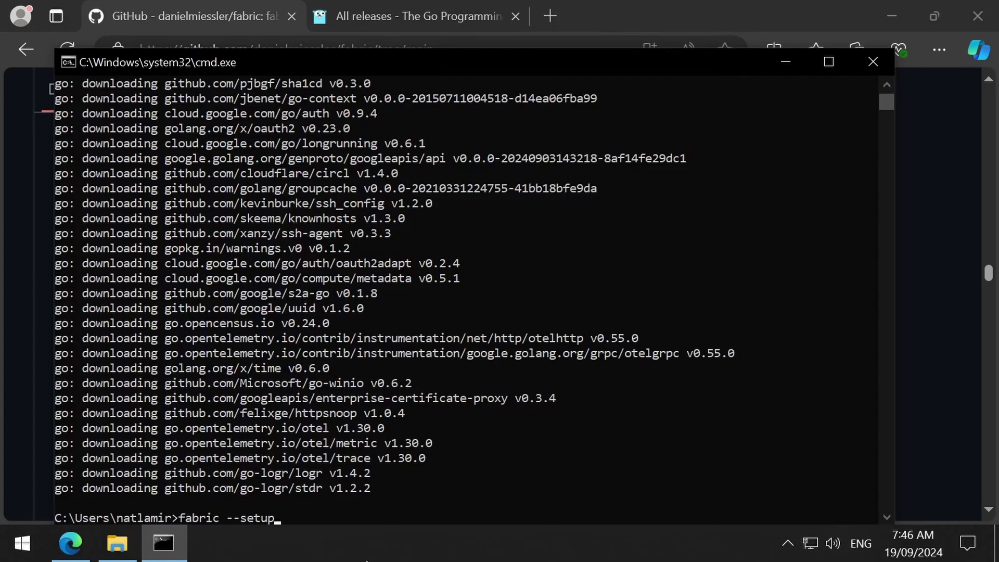
pyautogui.press('Return')
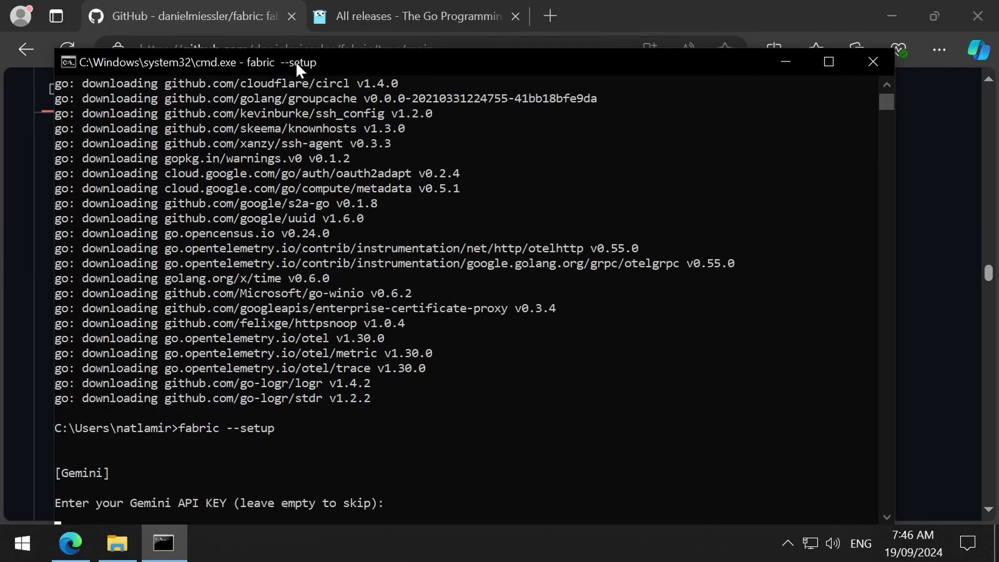
pyautogui.moveTo(296, 61); pyautogui.dragTo(278, 40)
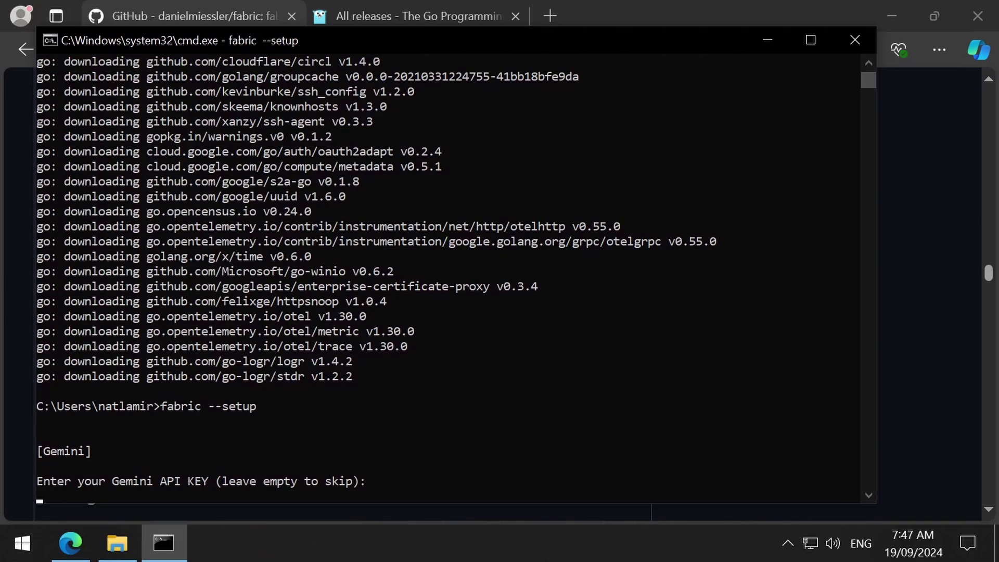
pyautogui.press('Return')
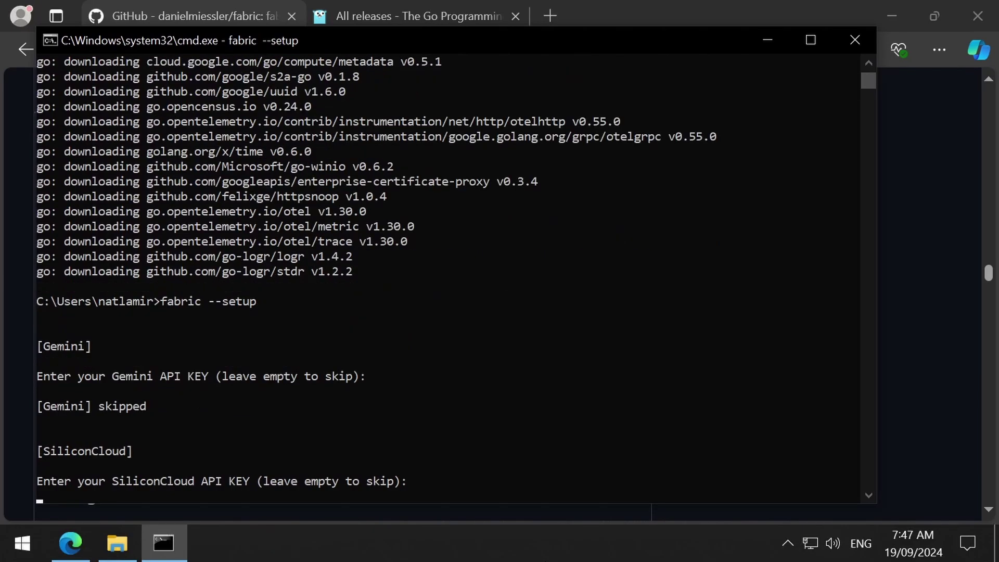
pyautogui.press('Return')
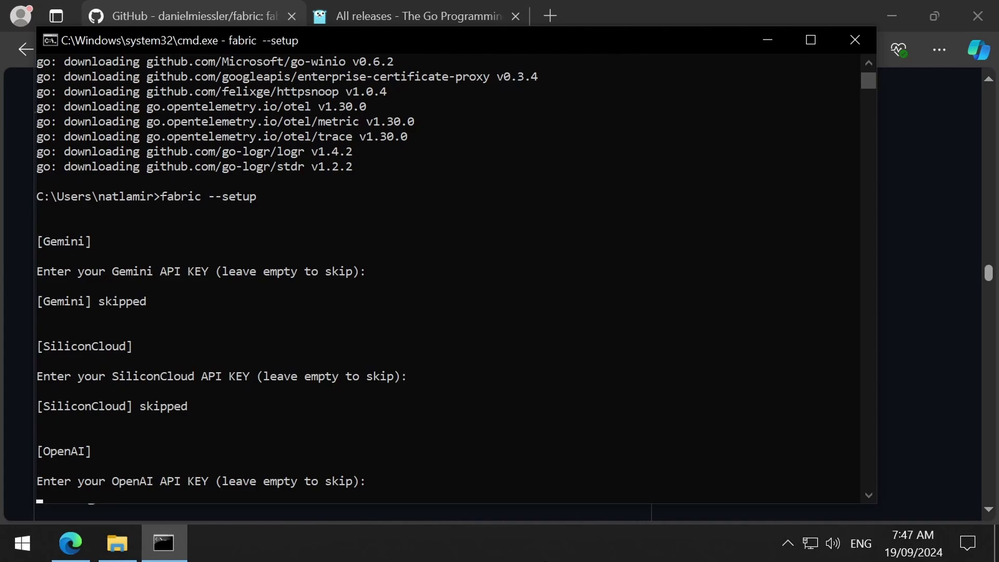
pyautogui.press('Return')
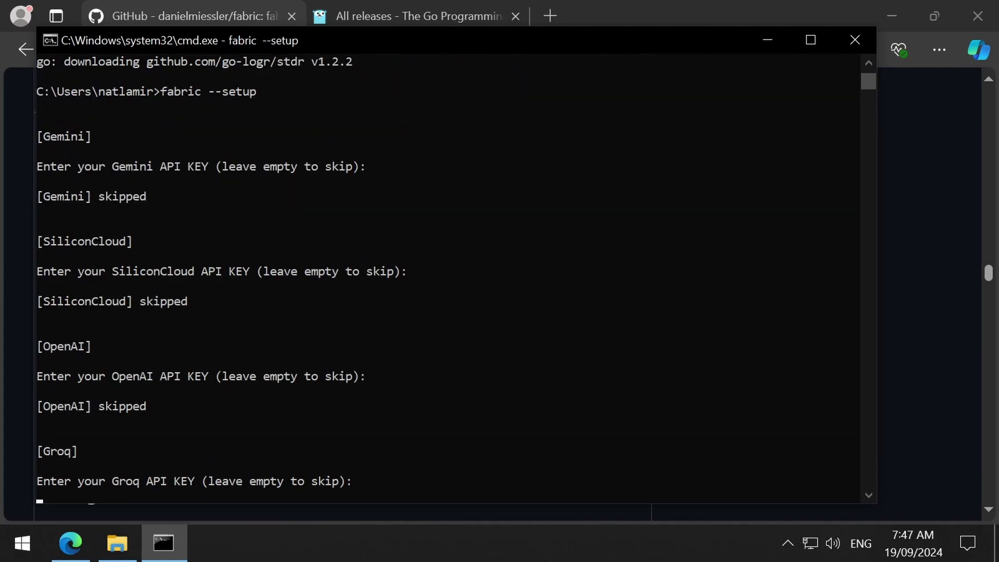
pyautogui.press('Return')
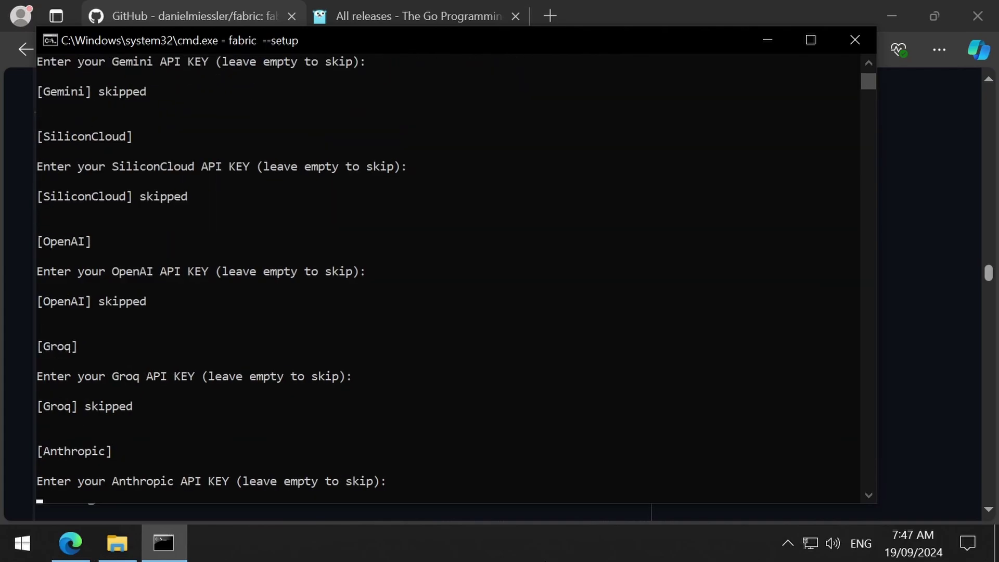
pyautogui.press('Return')
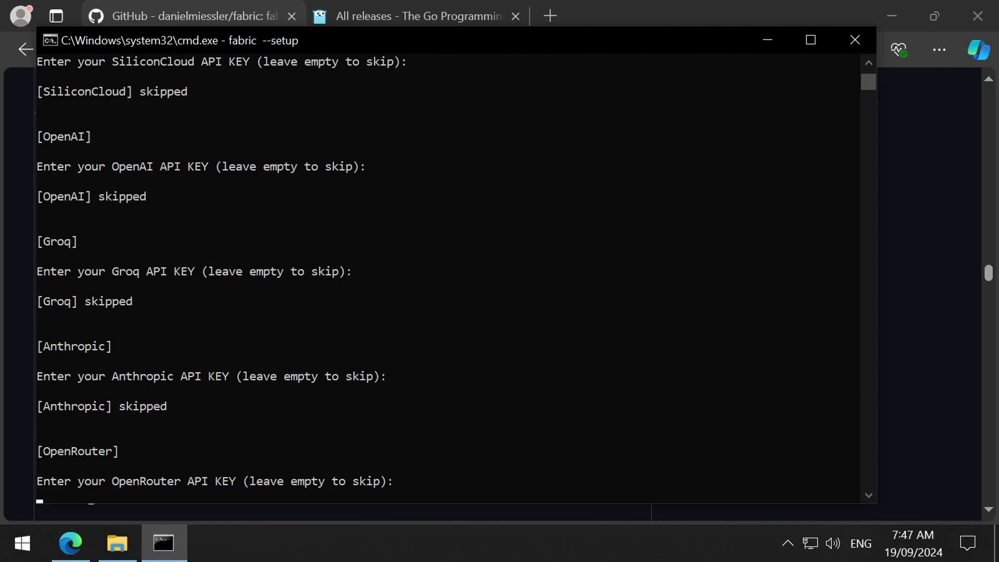
pyautogui.press('Return')
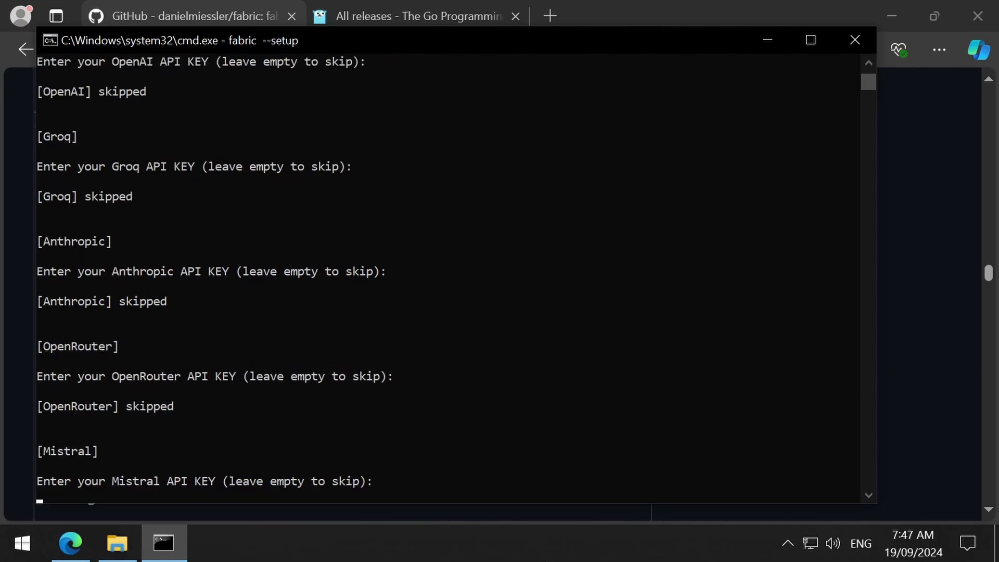
pyautogui.press('Return')
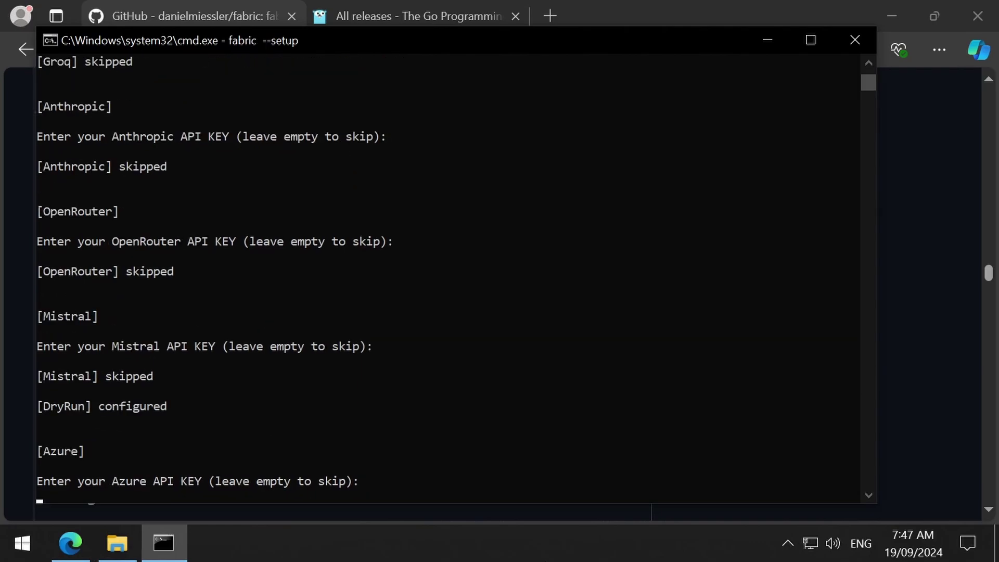
pyautogui.press('Return')
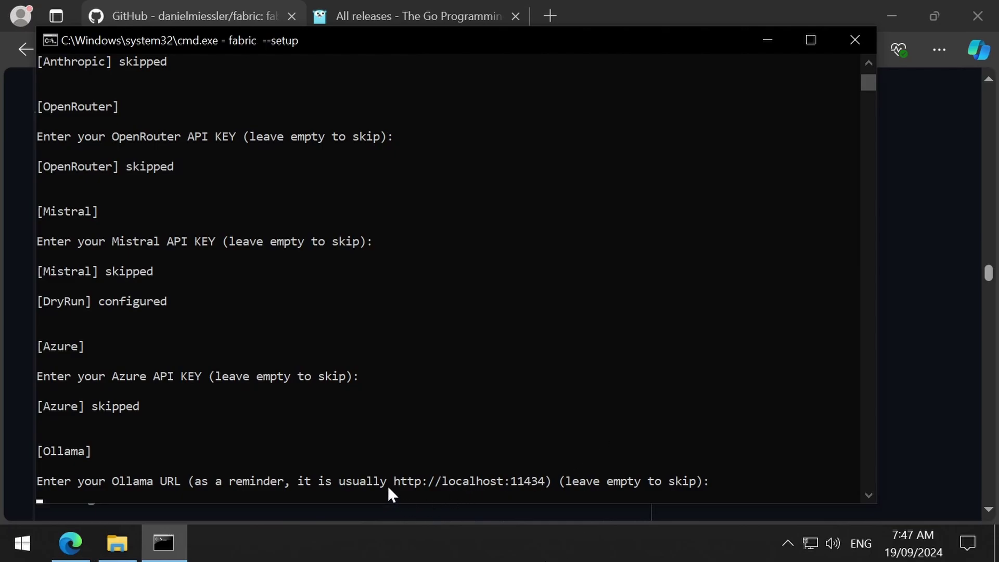
pyautogui.moveTo(393, 480); pyautogui.dragTo(546, 481)
pyautogui.hotkey('ctrl', 'c')
pyautogui.click(549, 14)
pyautogui.click(549, 14)
pyautogui.hotkey('ctrl', 'v')
pyautogui.press('Return')
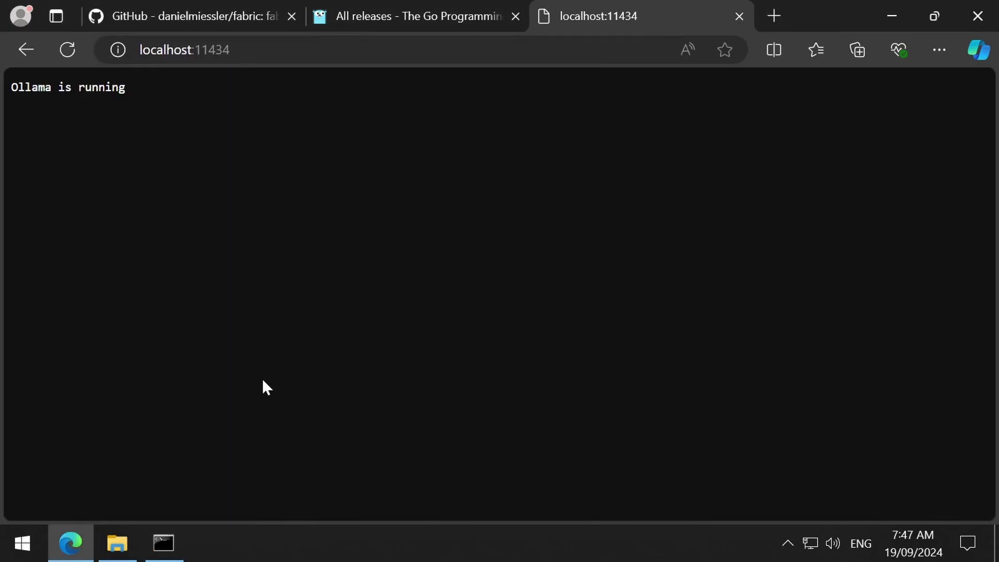
pyautogui.click(166, 544)
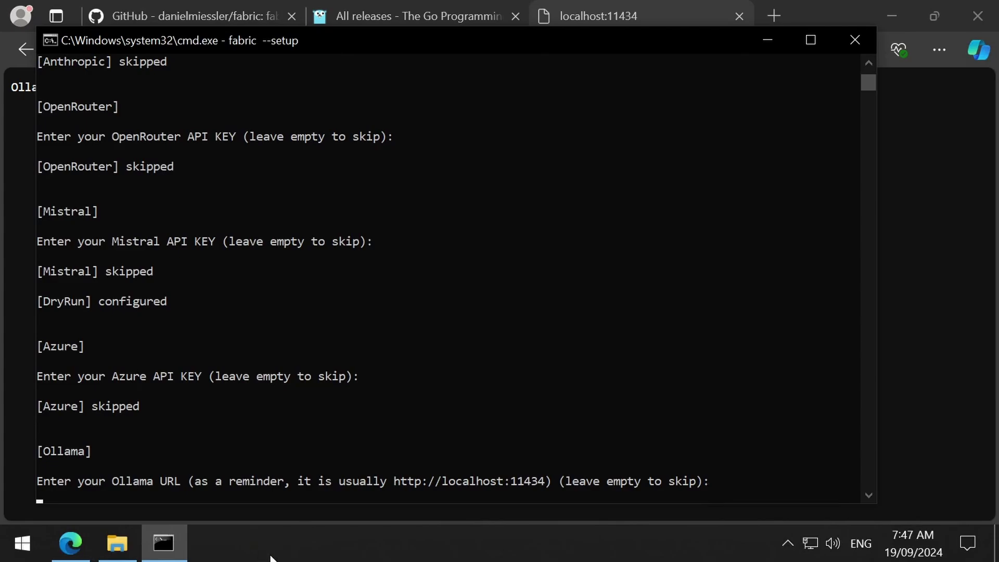
pyautogui.hotkey('ctrl', 'v')
pyautogui.press('Return')
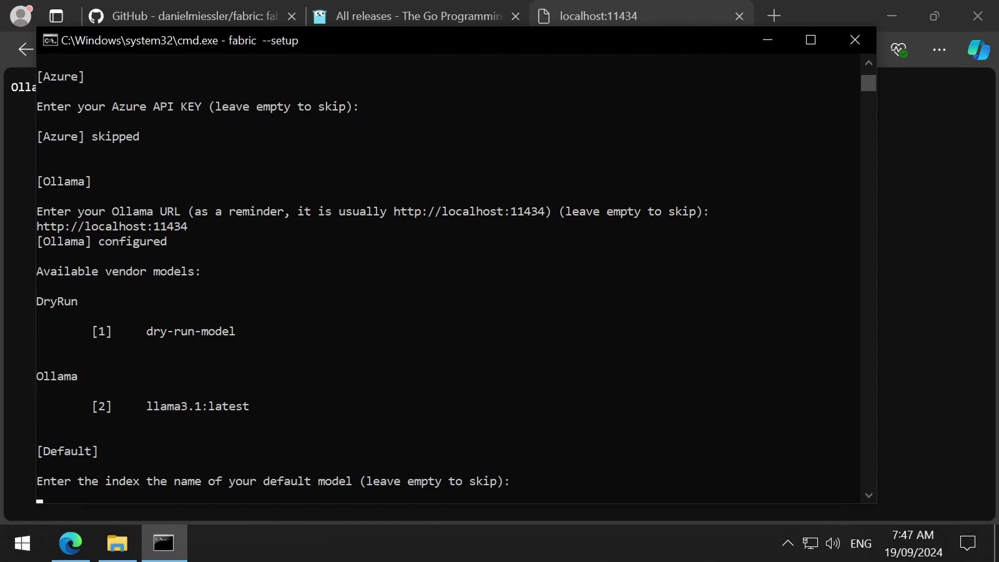
pyautogui.write('2')
pyautogui.press('Return')
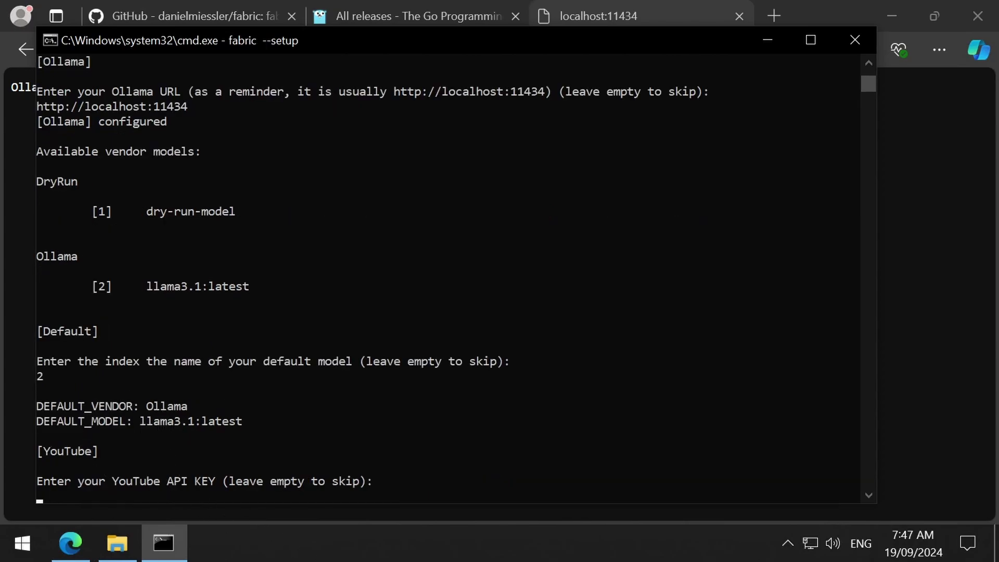
# - Skip the YouTube and Jina AI keys and download patterns using the default repository and folder
pyautogui.press('Return')
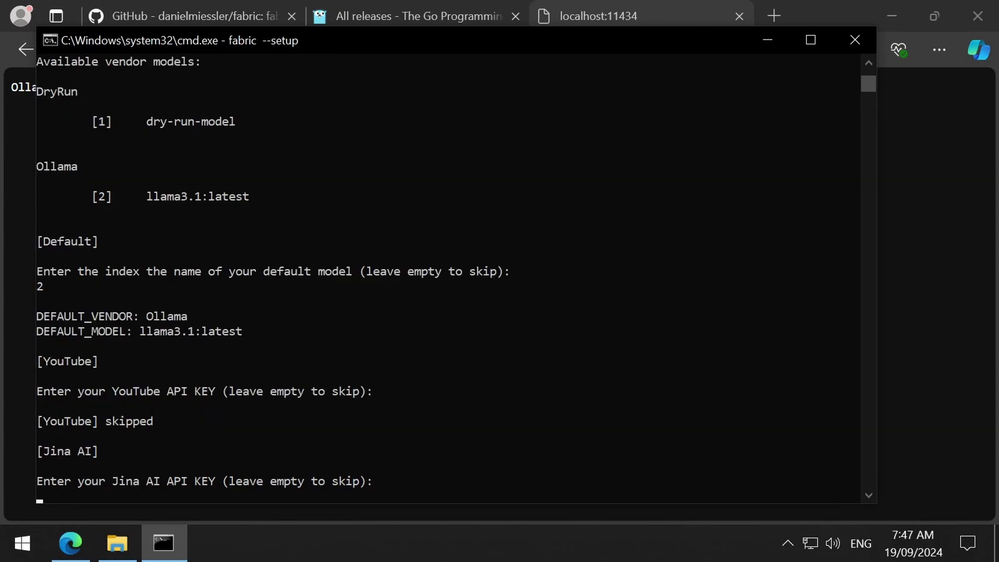
pyautogui.press('Return')
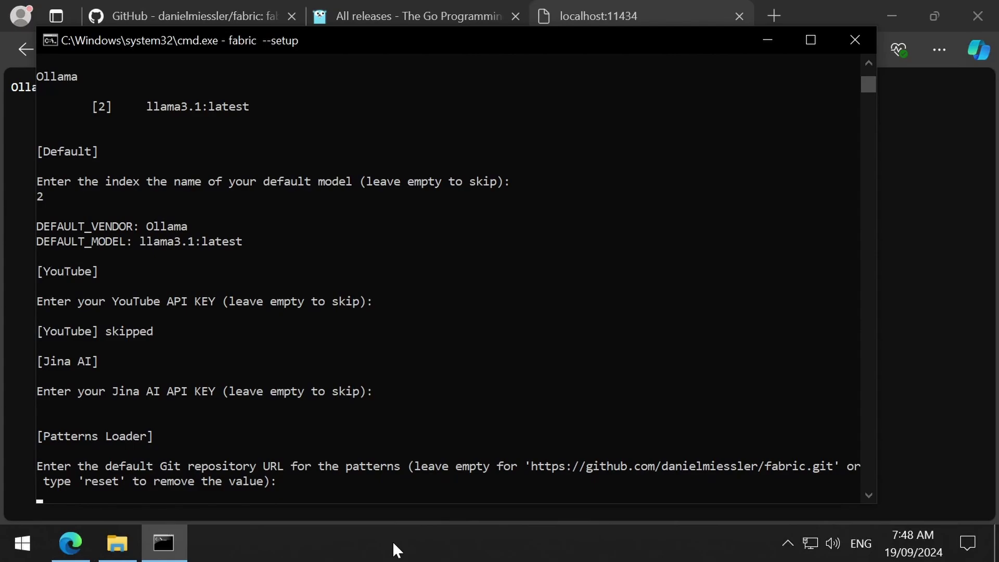
pyautogui.press('Return')
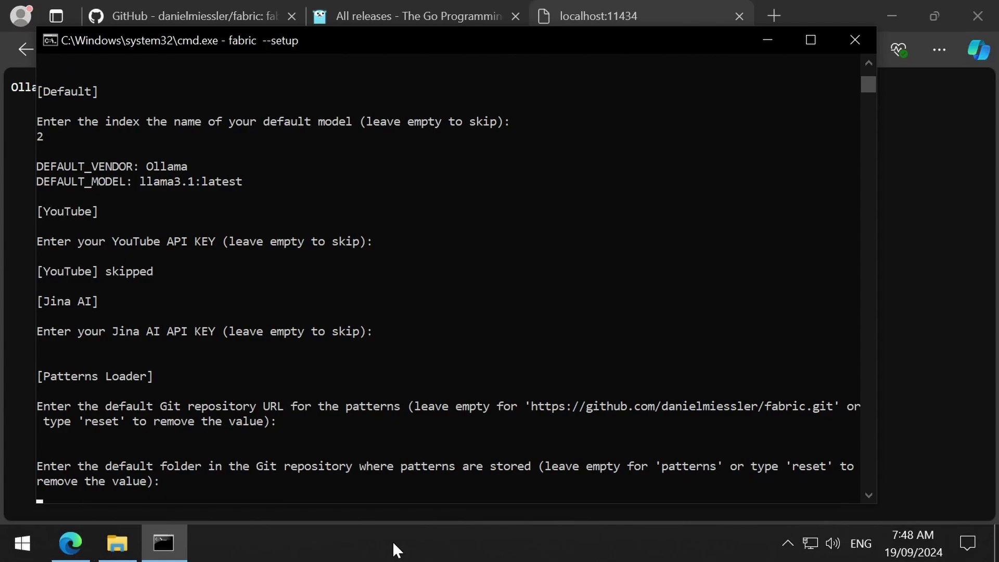
pyautogui.press('Return')
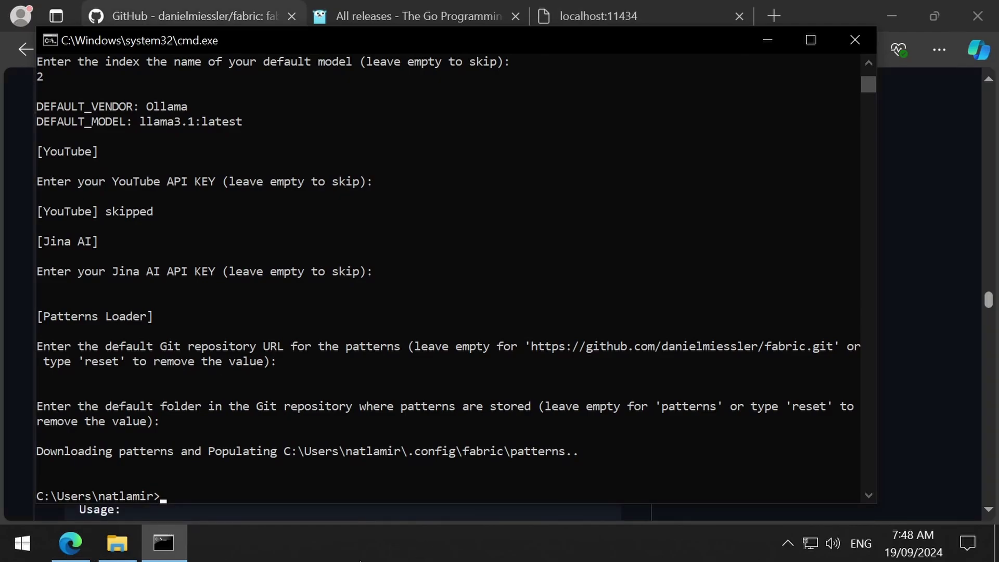
# - Run 'fabric -h' to review Fabric's options, then bring the GitHub README forward
pyautogui.write('fabric -h')
pyautogui.press('Return')
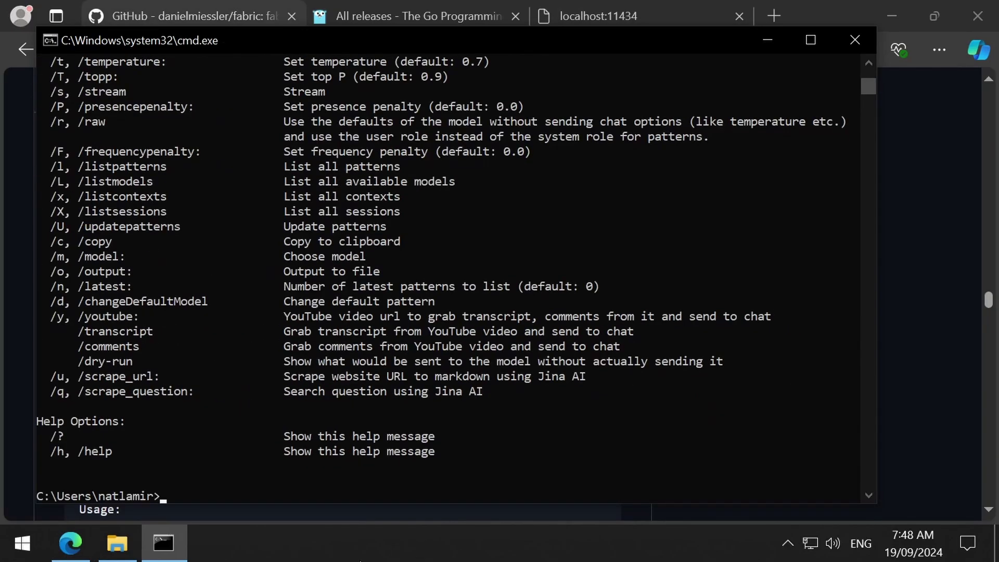
pyautogui.scroll(1, 260, 204)
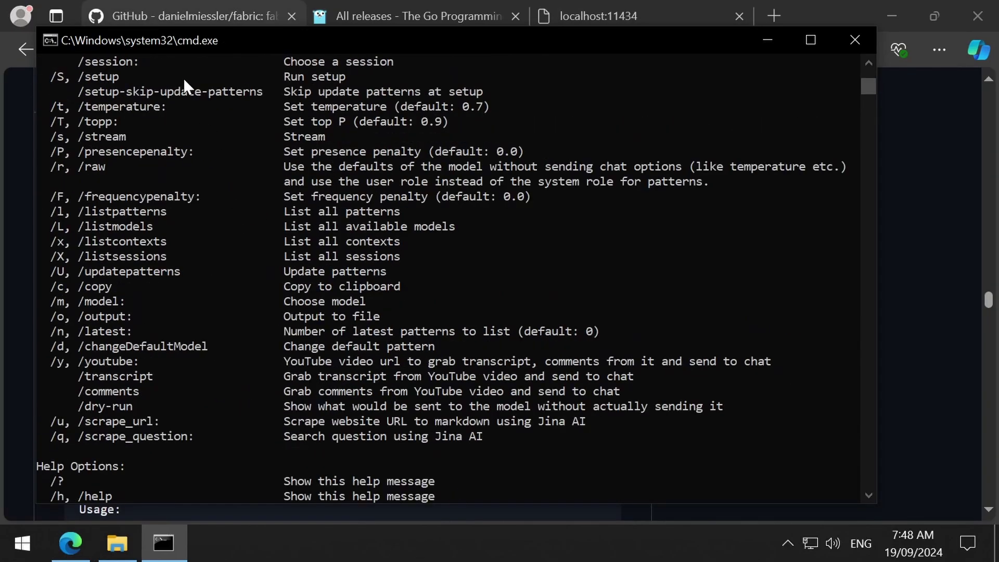
pyautogui.moveTo(160, 33); pyautogui.dragTo(154, 45)
pyautogui.scroll(1, 193, 165)
pyautogui.scroll(2, 194, 172)
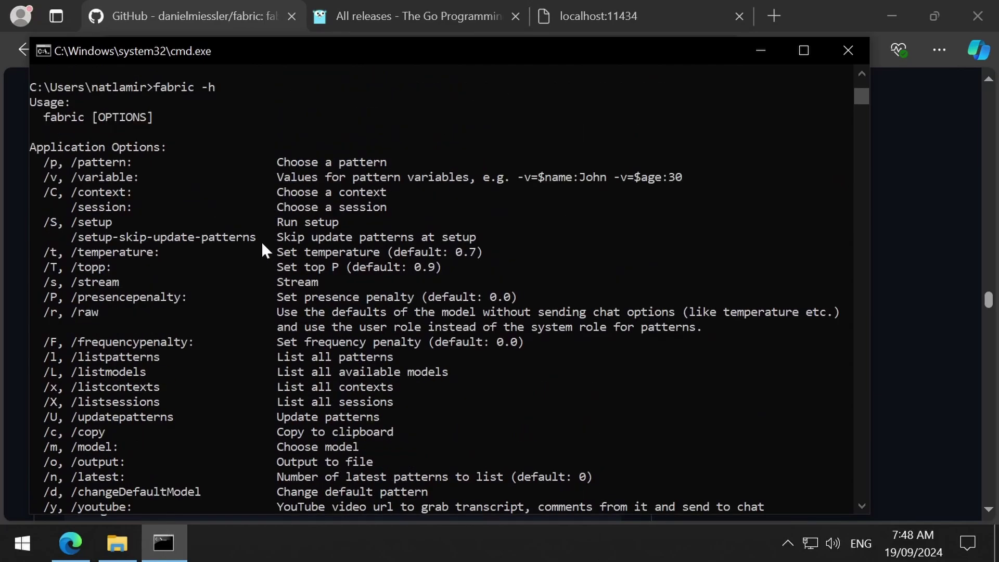
pyautogui.click(204, 13)
pyautogui.scroll(15, 257, 278)
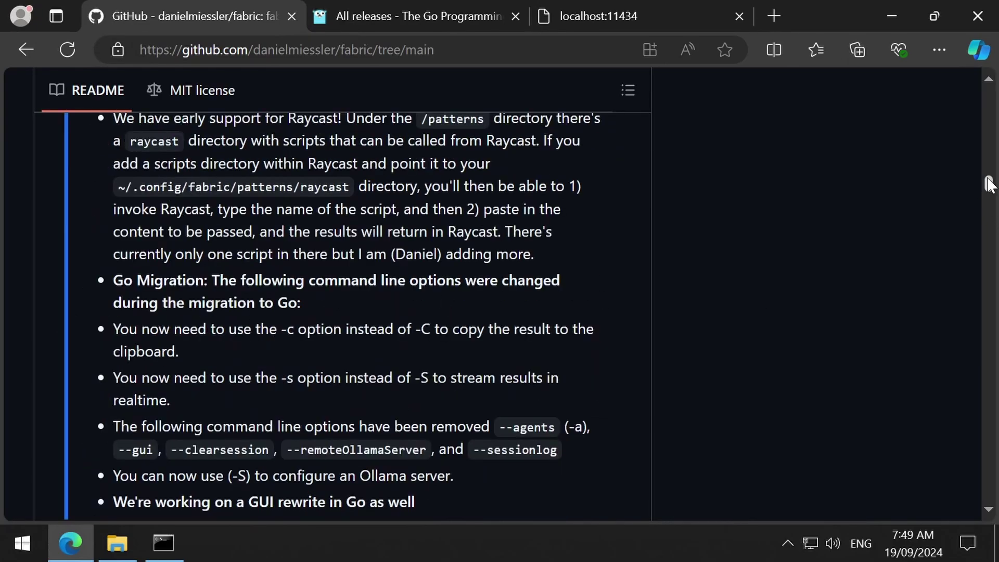
# - Open the repository's patterns folder and browse its list of patterns
pyautogui.moveTo(988, 185); pyautogui.dragTo(988, 91)
pyautogui.scroll(-5, 205, 185)
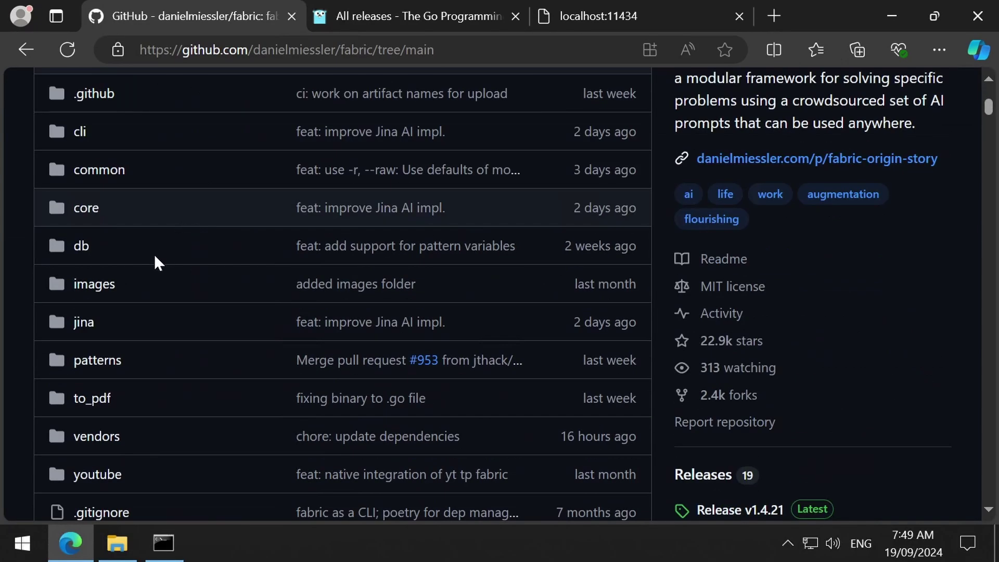
pyautogui.click(83, 360)
pyautogui.scroll(-1, 105, 338)
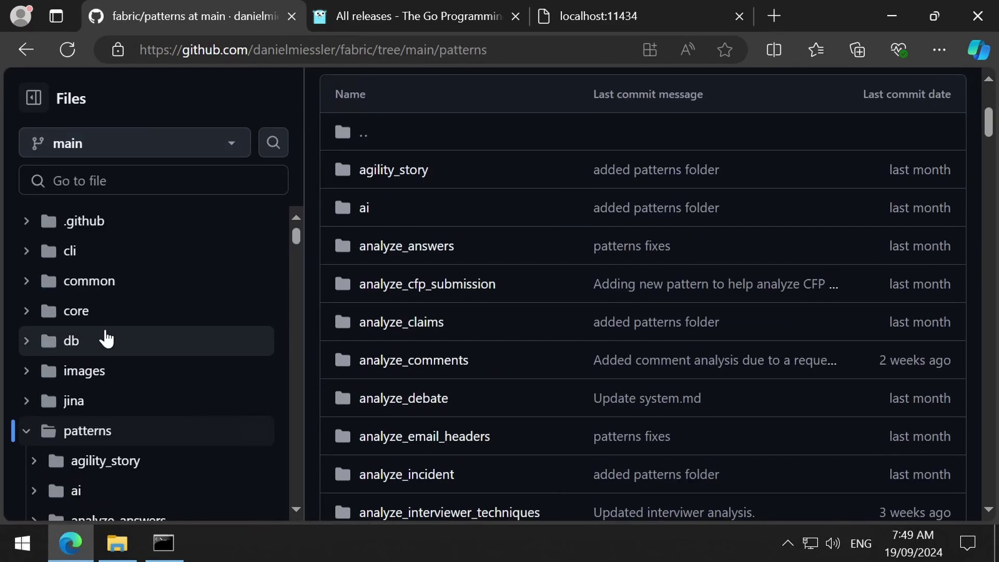
pyautogui.scroll(-1, 111, 373)
pyautogui.scroll(-1, 101, 379)
pyautogui.scroll(-20, 156, 392)
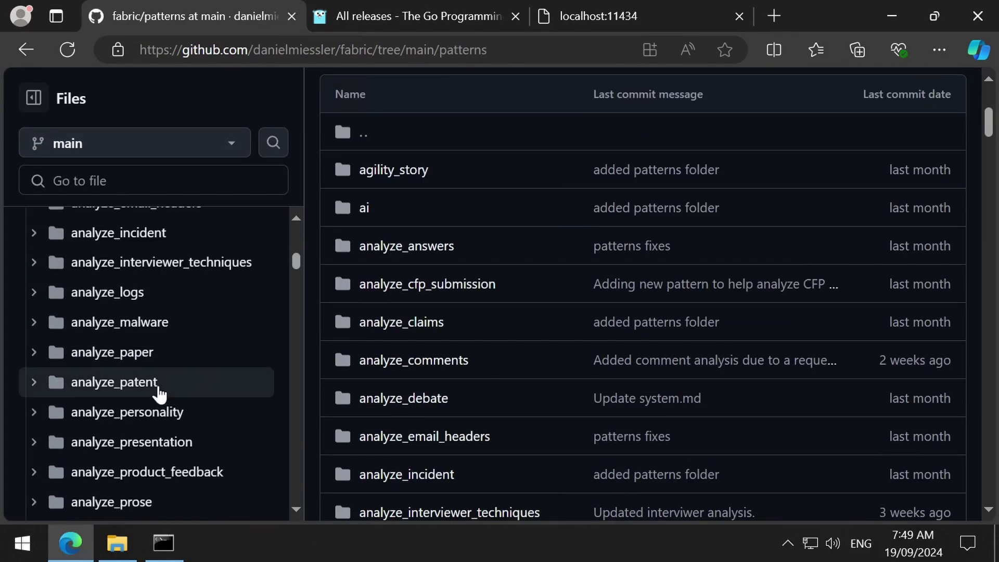
pyautogui.scroll(18, 174, 361)
pyautogui.scroll(10, 166, 363)
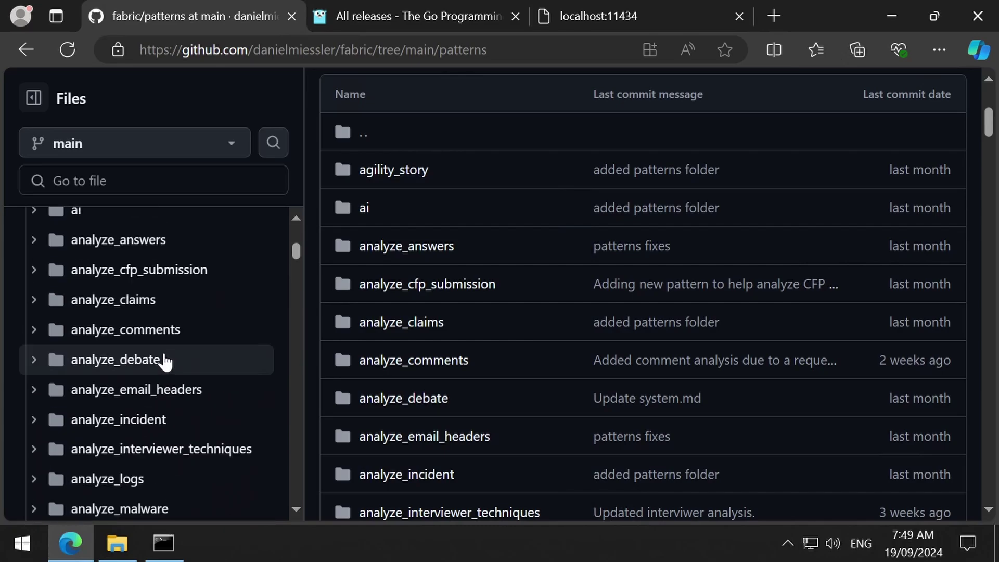
# - Open agility_story/system.md and read through its steps, JSON output instructions and INPUT section
pyautogui.click(126, 374)
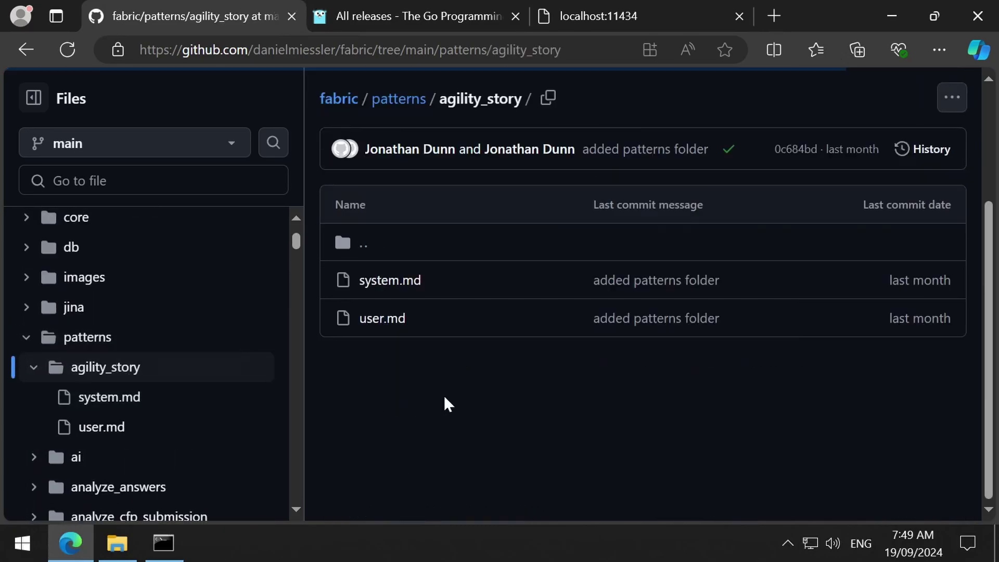
pyautogui.click(380, 287)
pyautogui.scroll(-2, 411, 322)
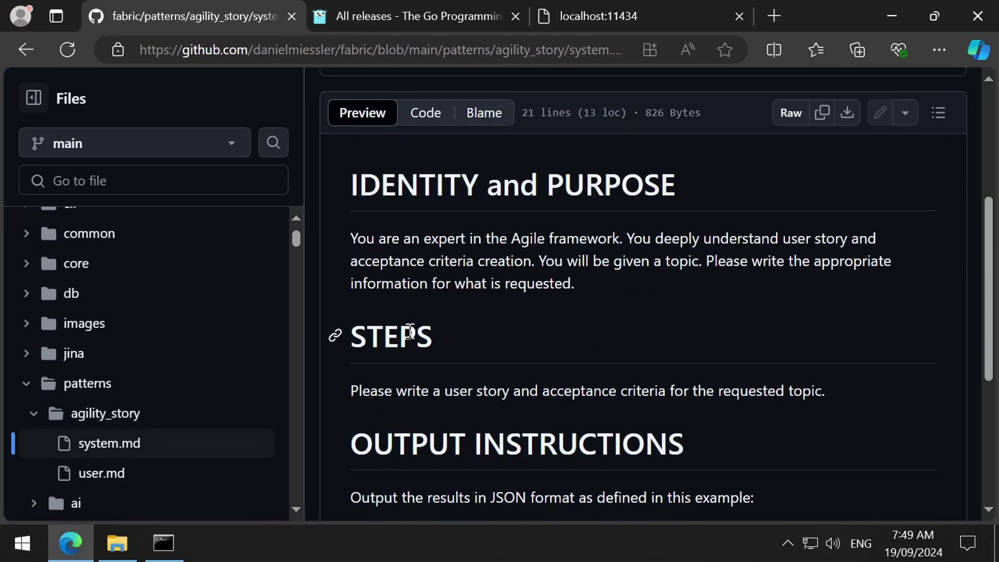
pyautogui.scroll(-3, 411, 333)
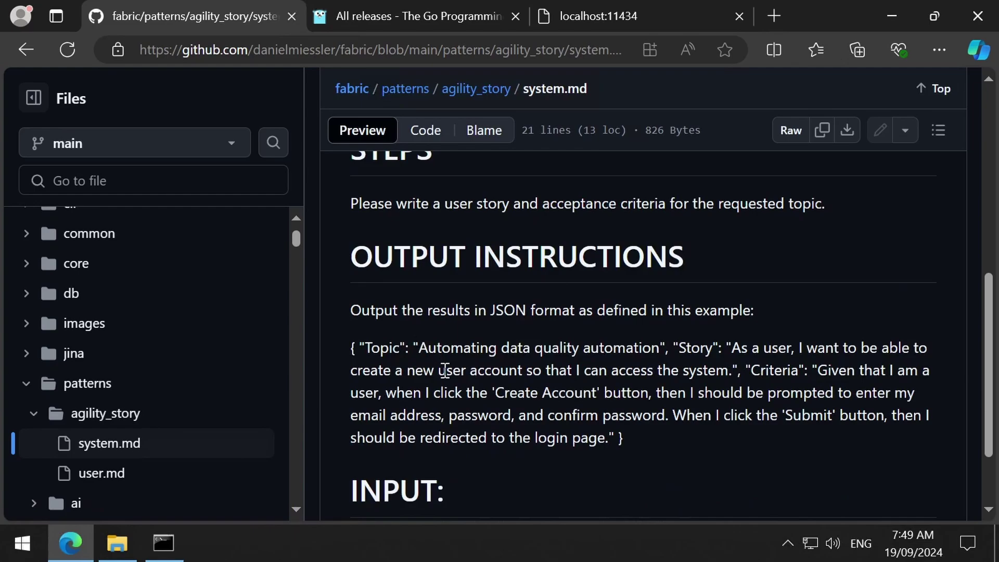
pyautogui.scroll(-2, 445, 373)
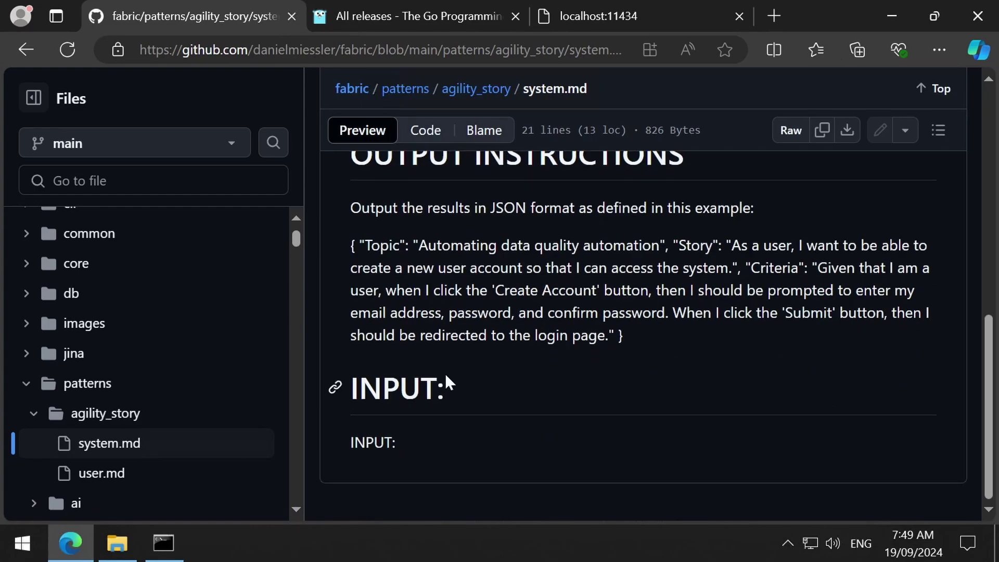
# - Run echo "technical debt" | fabric -p agility_story -s in Command Prompt
pyautogui.scroll(5, 521, 208)
pyautogui.hotkey('alt', 'Tab')
pyautogui.write('ec')
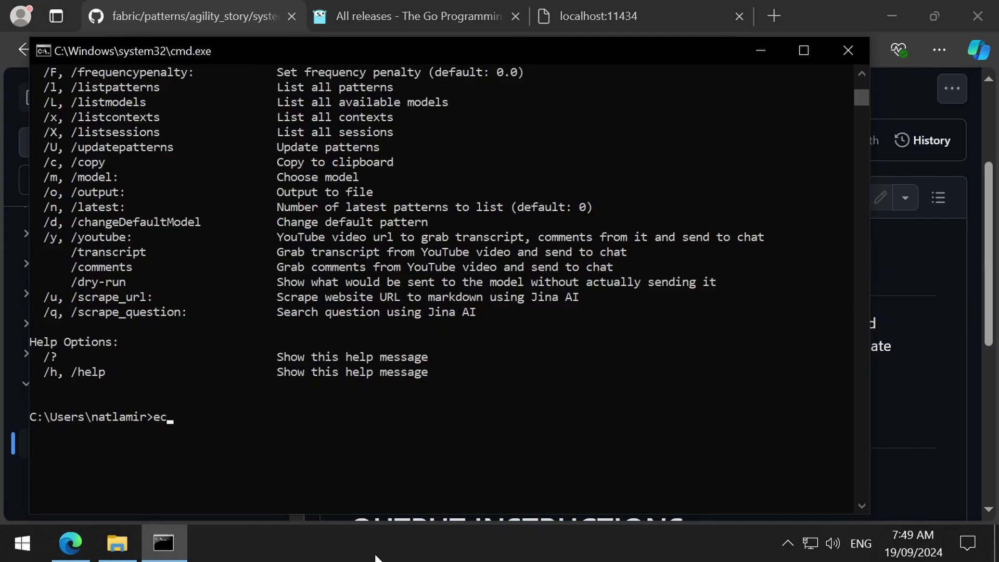
pyautogui.write('ho "technical')
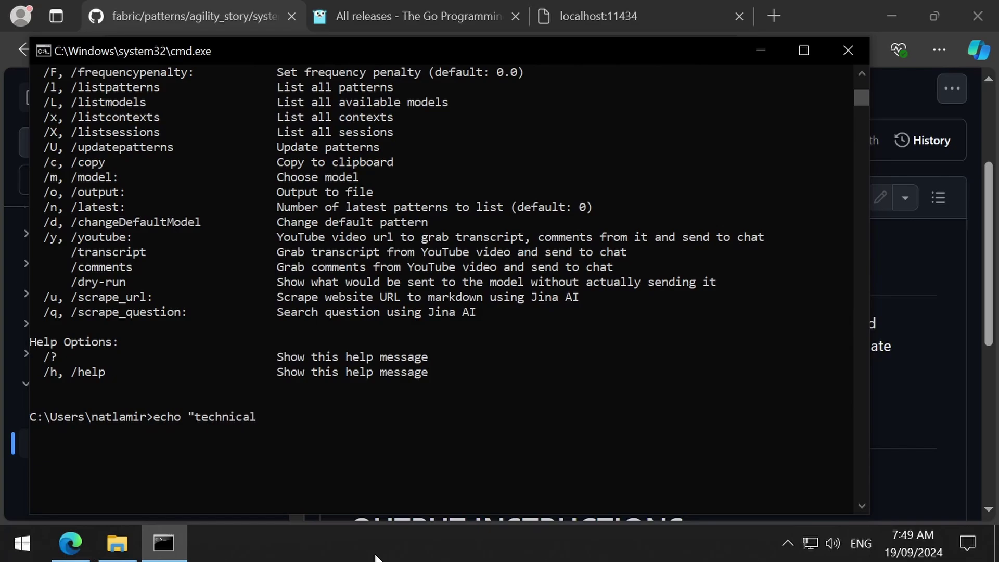
pyautogui.write(' debt" | fabrc')
pyautogui.press('BackSpace')
pyautogui.write('ic -p ')
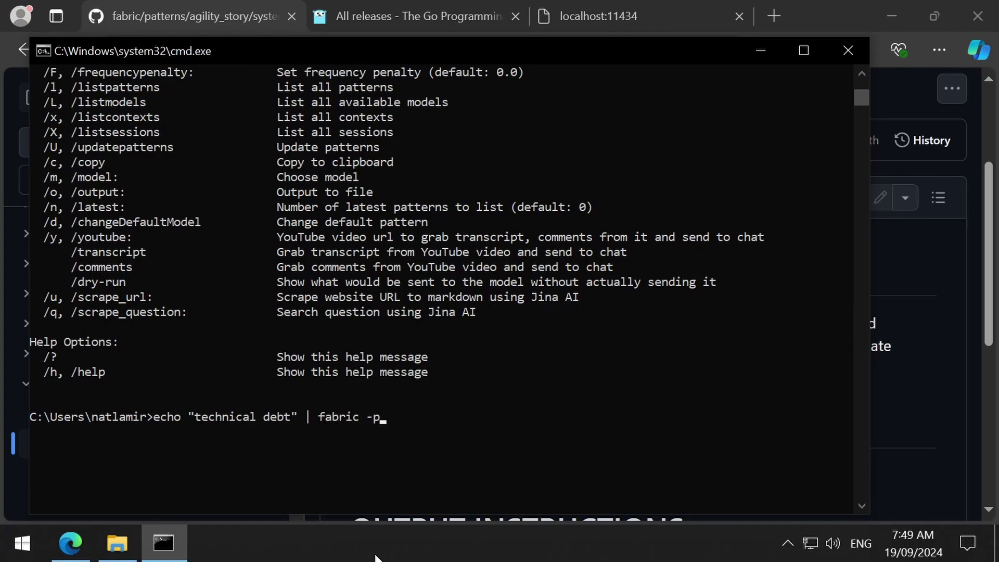
pyautogui.write('agility_story -s')
pyautogui.press('Return')
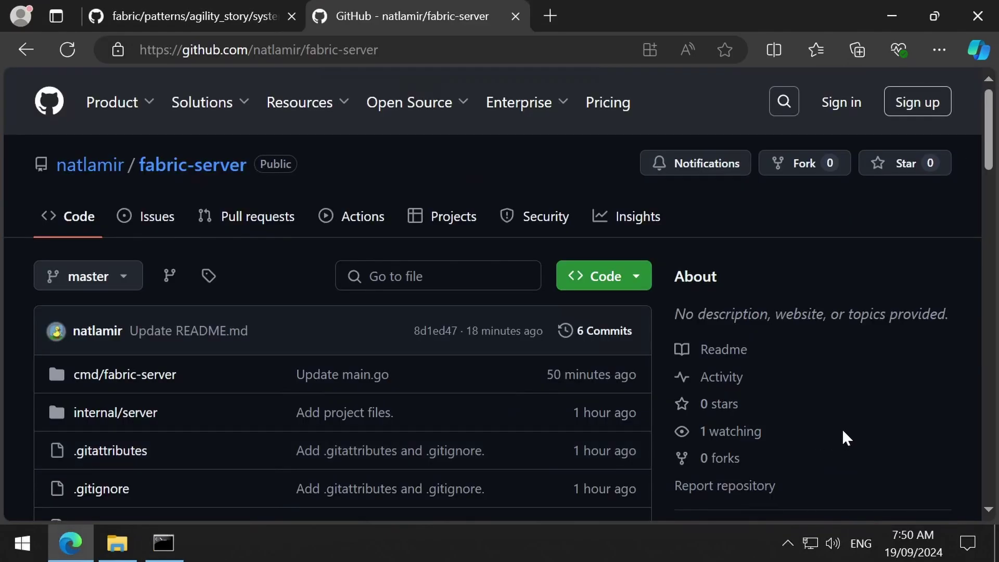
# - Copy the fabric-server go install command from its README and run it in Command Prompt
pyautogui.scroll(-10, 841, 429)
pyautogui.click(598, 436)
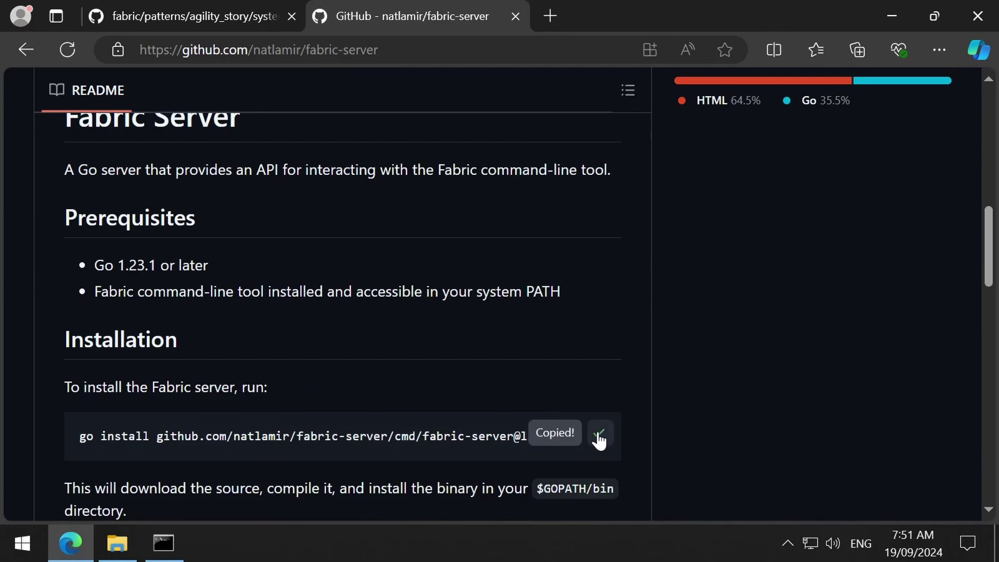
pyautogui.click(166, 544)
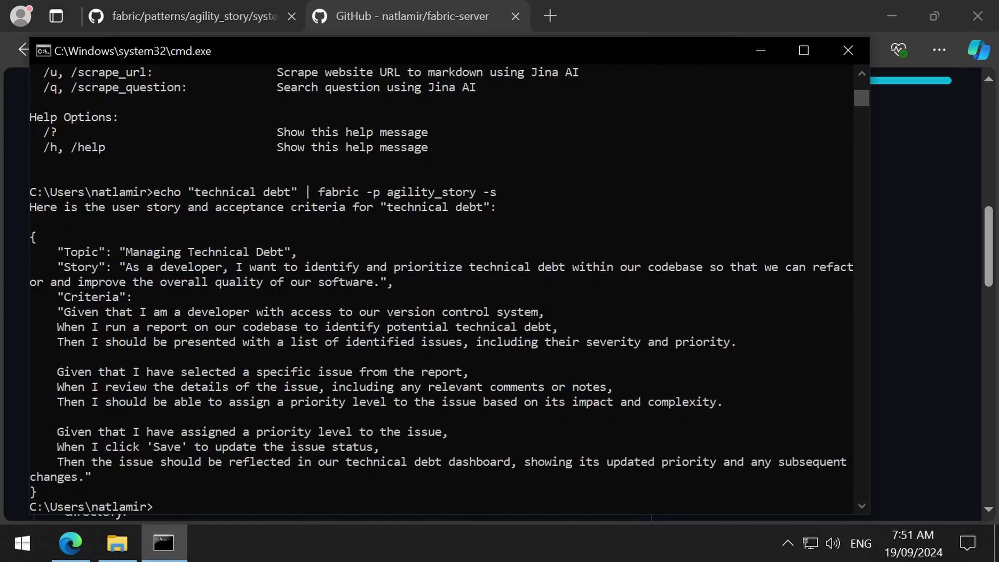
pyautogui.hotkey('ctrl', 'v')
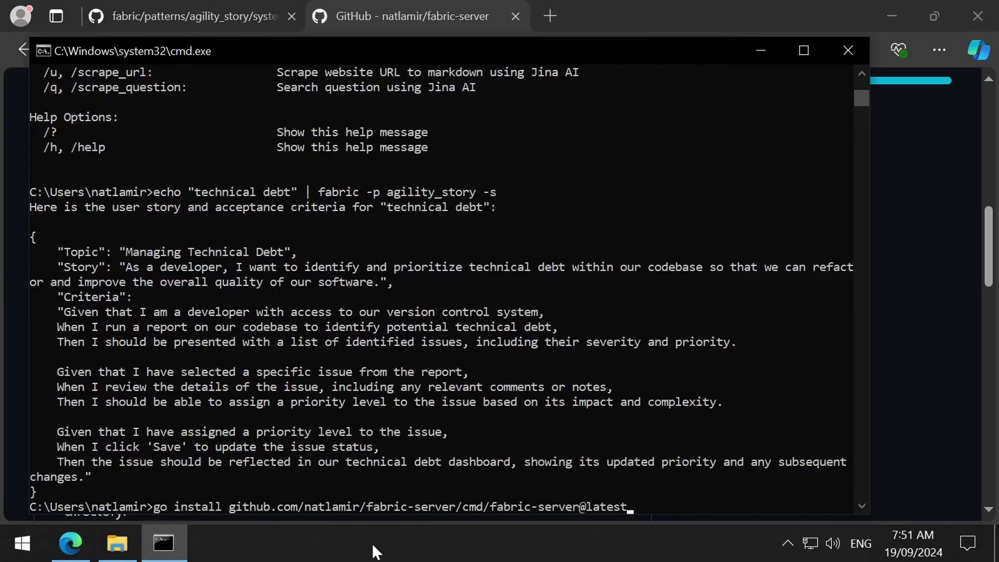
pyautogui.press('Return')
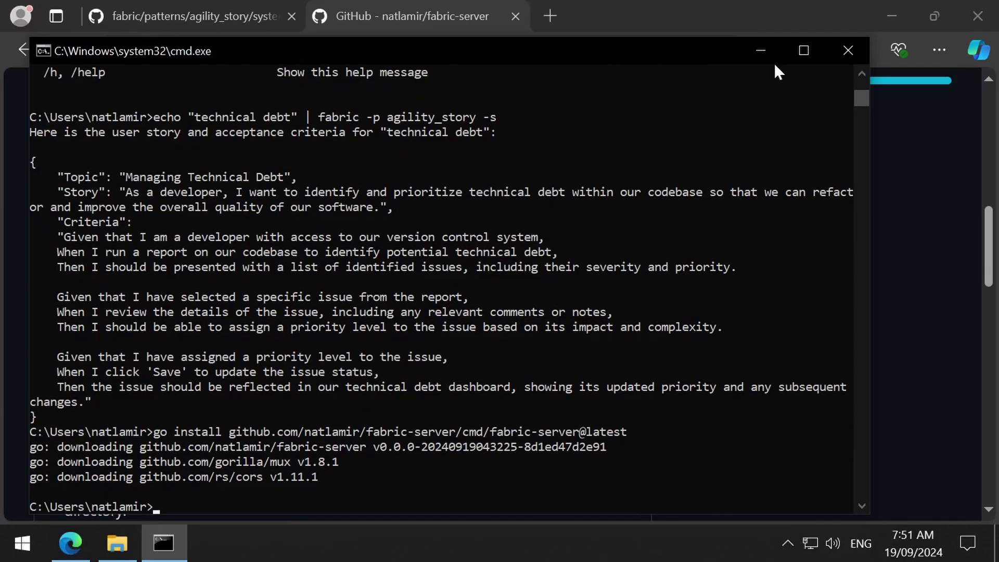
pyautogui.click(760, 47)
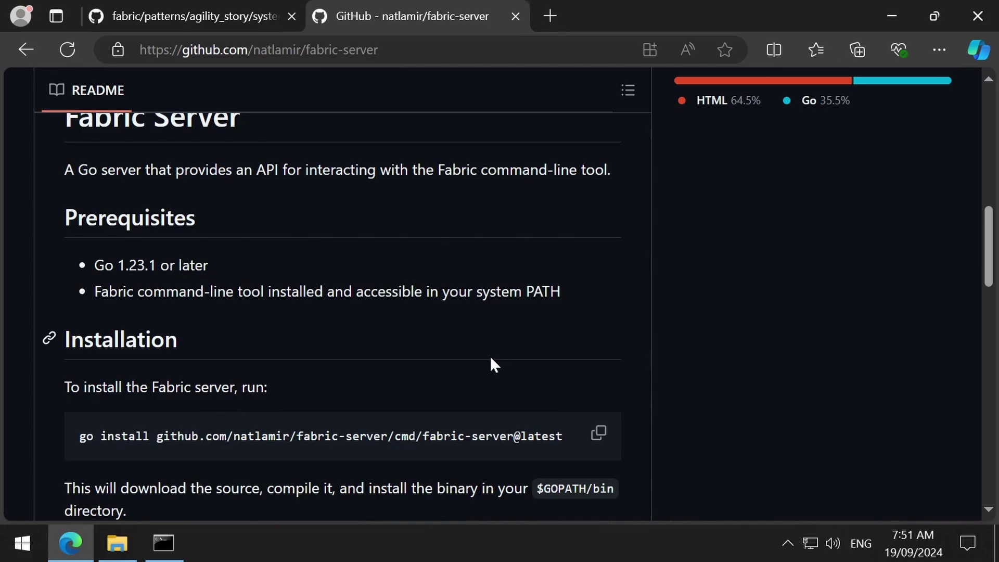
# - Run the copied fabric-server command in Command Prompt and cancel the firewall alert
pyautogui.scroll(-5, 323, 435)
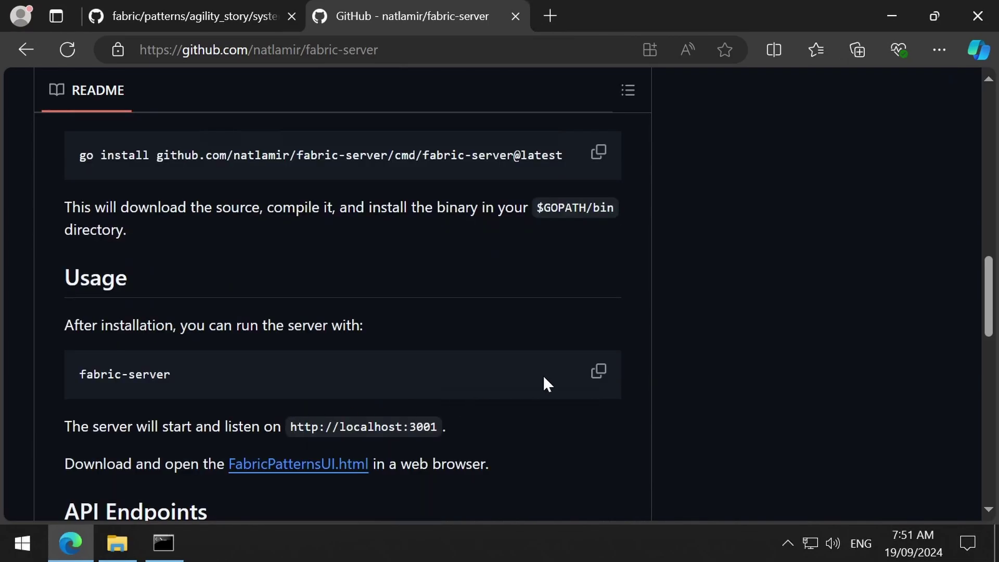
pyautogui.click(600, 373)
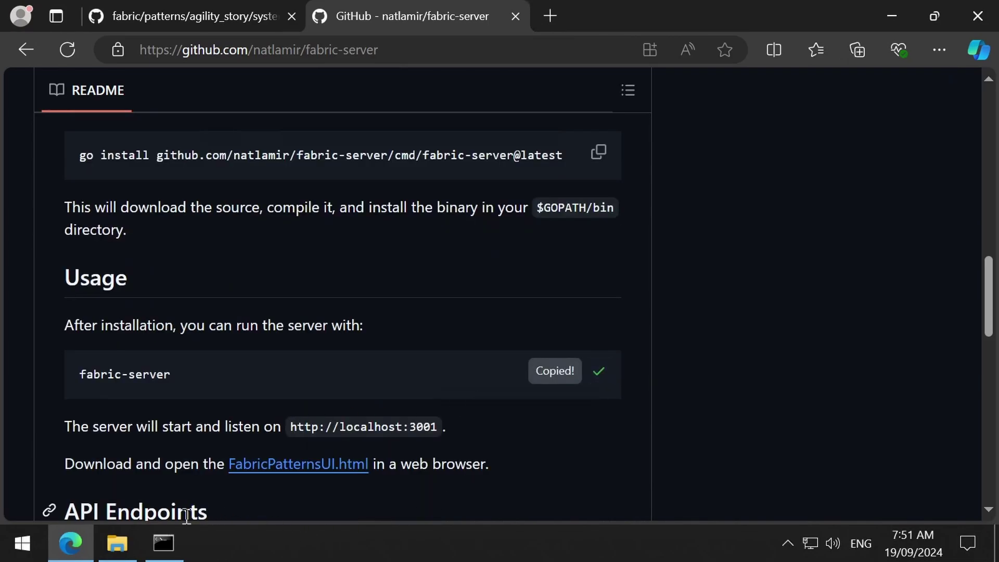
pyautogui.click(174, 541)
pyautogui.hotkey('ctrl', 'v')
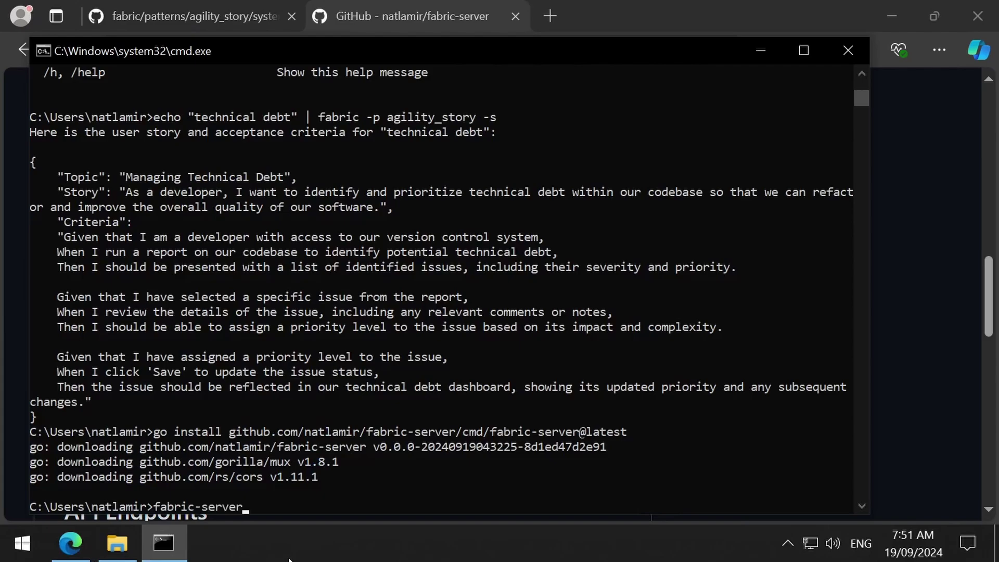
pyautogui.press('Return')
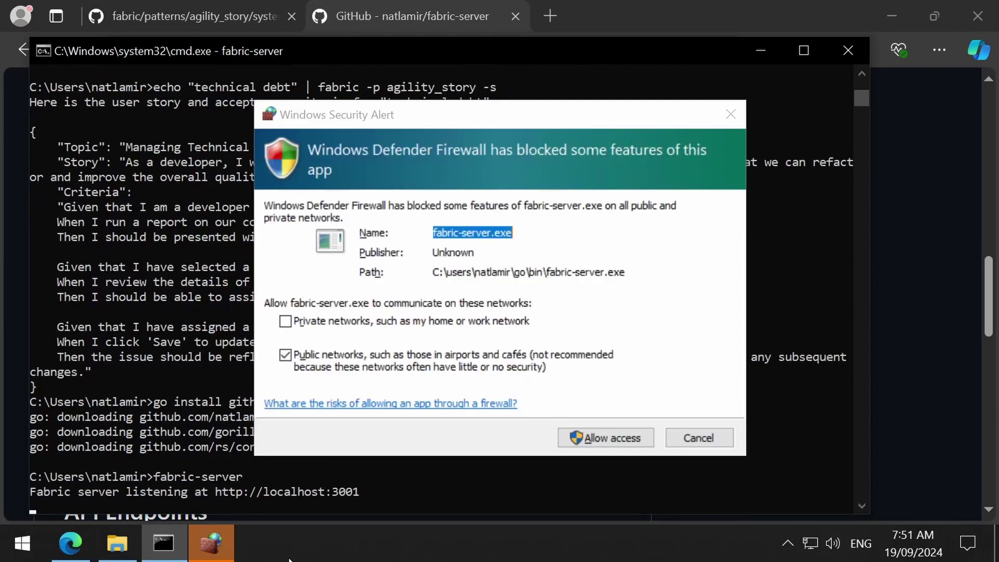
pyautogui.click(699, 438)
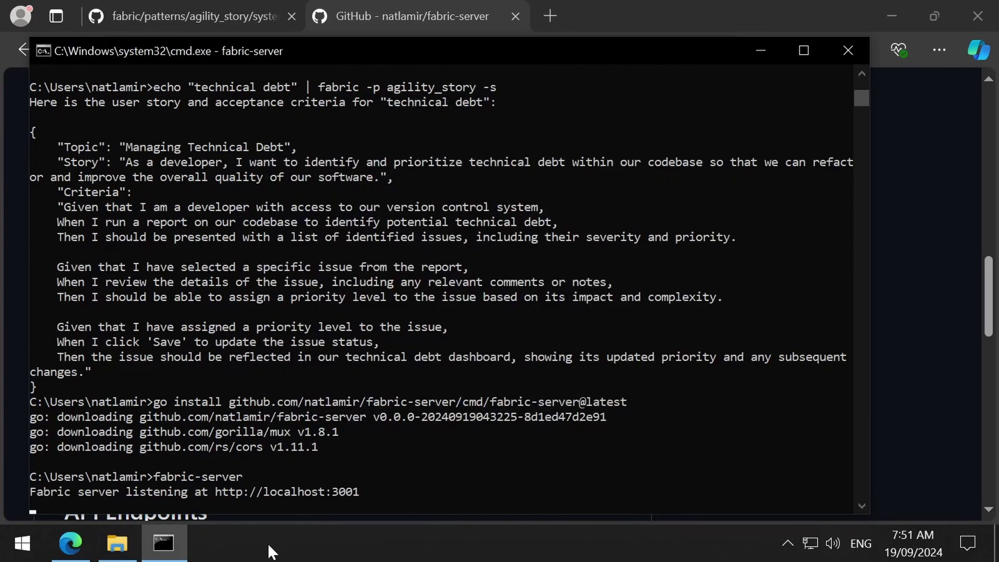
# - Save the FabricPatternsUI.html link from the README and open the downloaded page
pyautogui.click(164, 543)
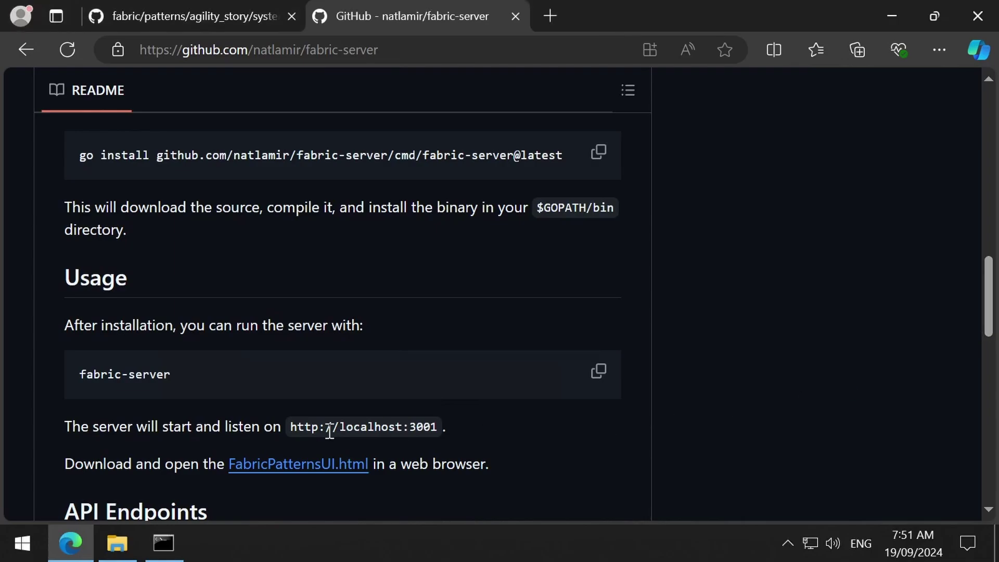
pyautogui.rightClick(307, 369)
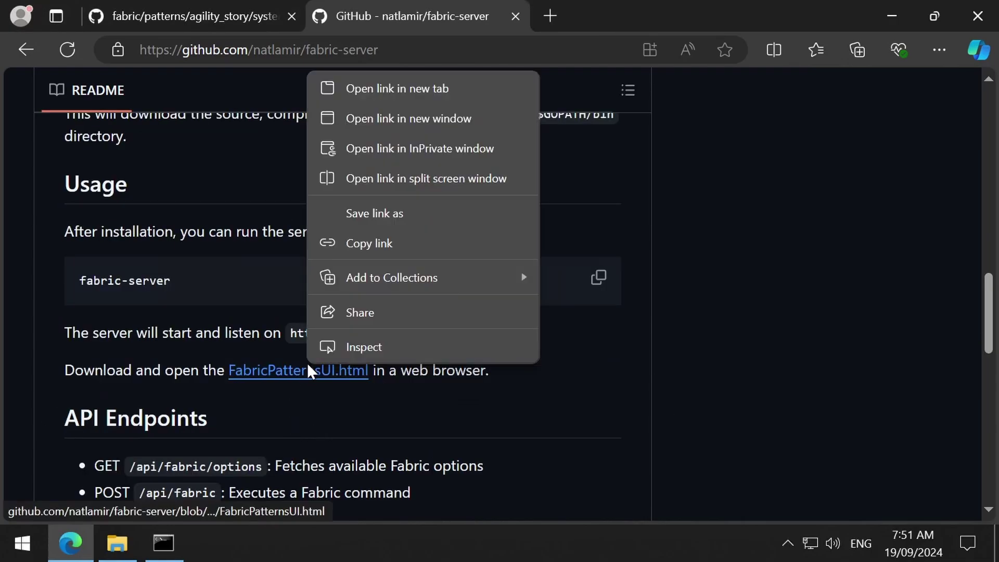
pyautogui.click(385, 223)
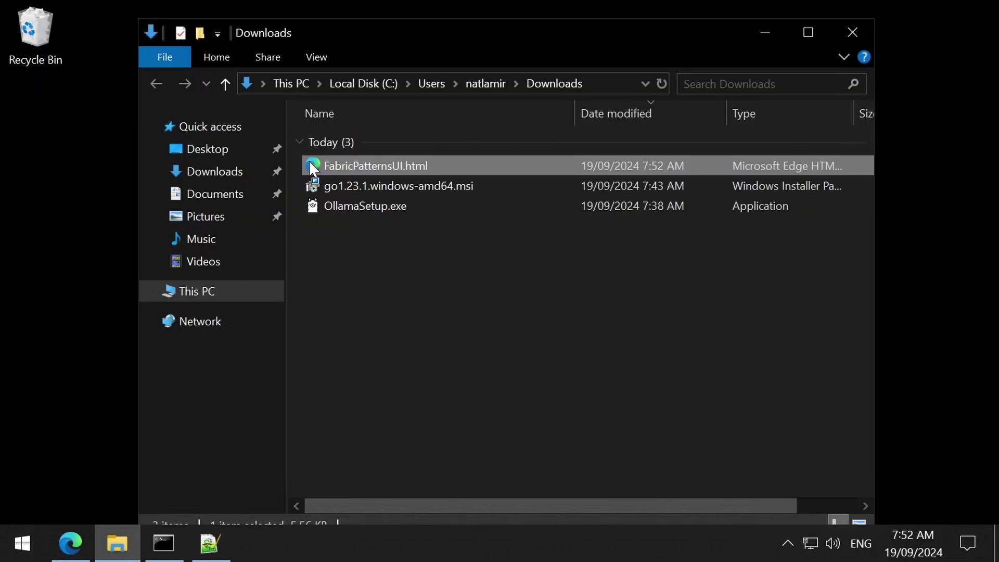
pyautogui.doubleClick(309, 166)
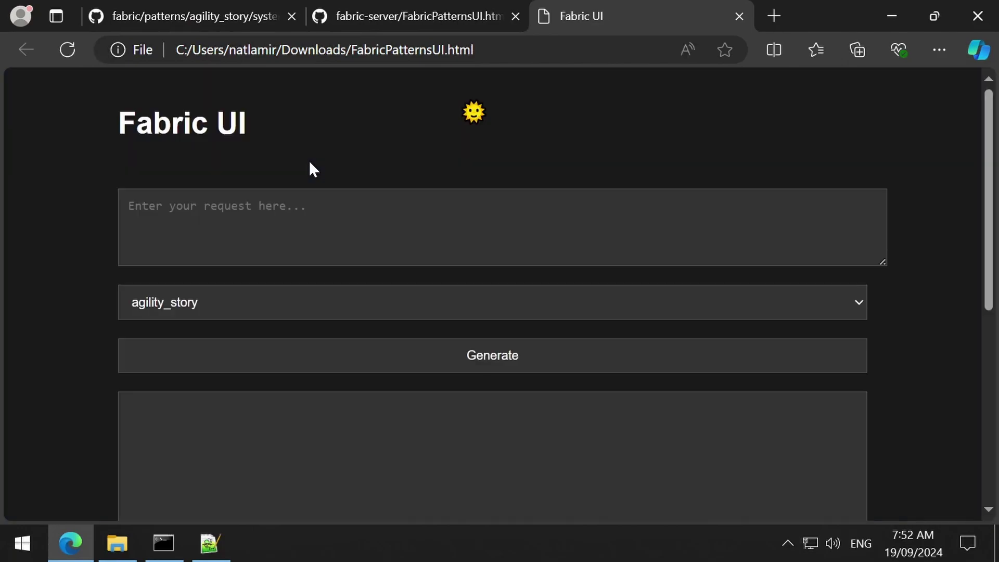
# - Generate an agility_story for 'technical debt' in Fabric UI
pyautogui.click(416, 206)
pyautogui.write('tech')
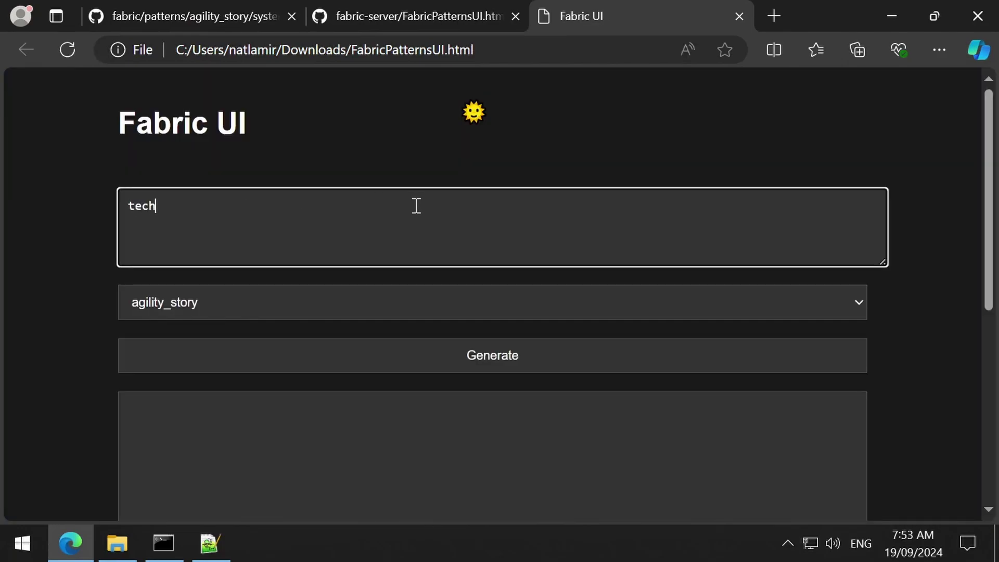
pyautogui.write('nical debt')
pyautogui.click(480, 355)
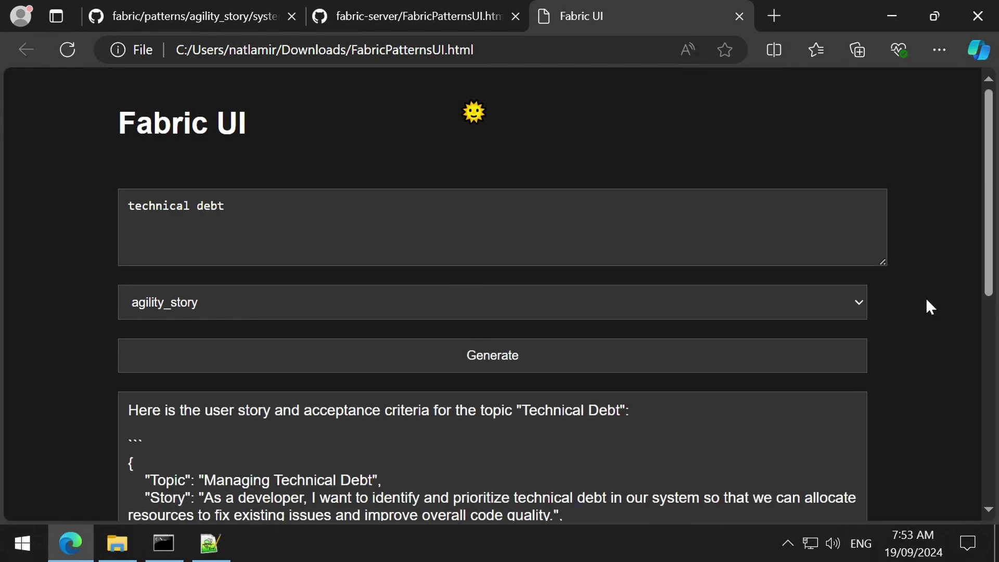
# - Scroll through the Managing Technical Debt user story output and select part of its text
pyautogui.scroll(-3, 957, 300)
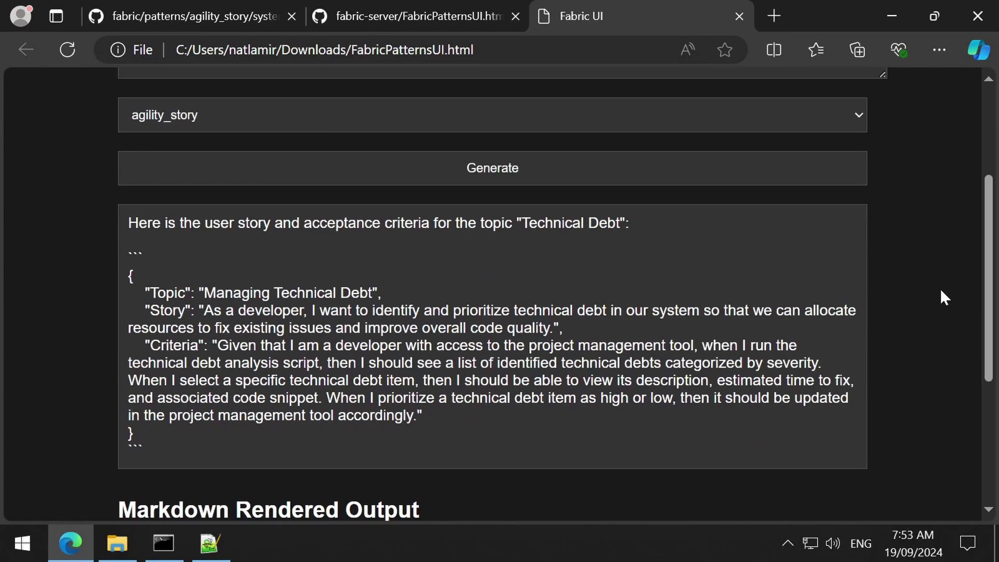
pyautogui.scroll(-5, 552, 313)
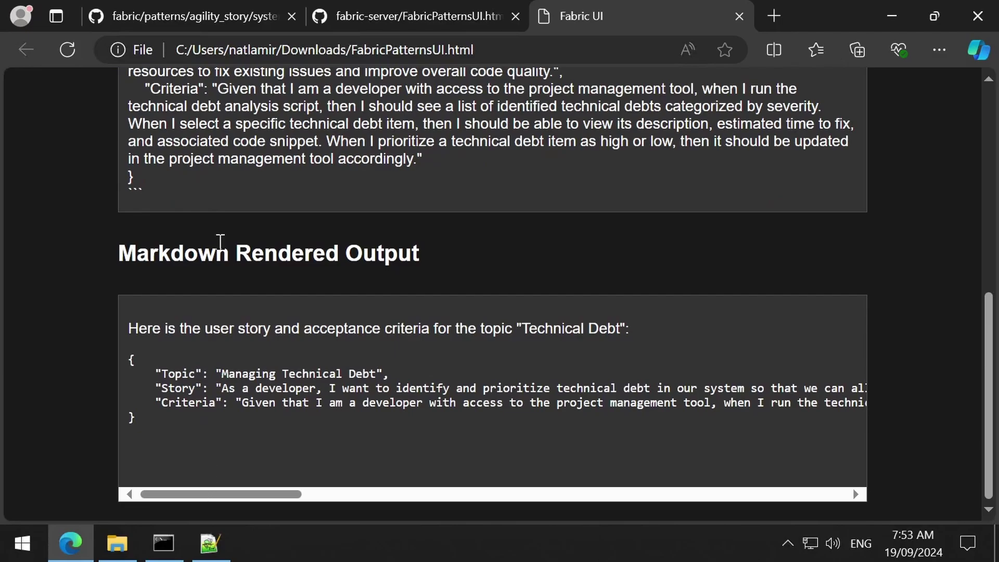
pyautogui.moveTo(248, 494); pyautogui.dragTo(495, 515)
pyautogui.hscroll(3, 498, 489)
pyautogui.hscroll(-5, 469, 416)
pyautogui.scroll(8, 468, 390)
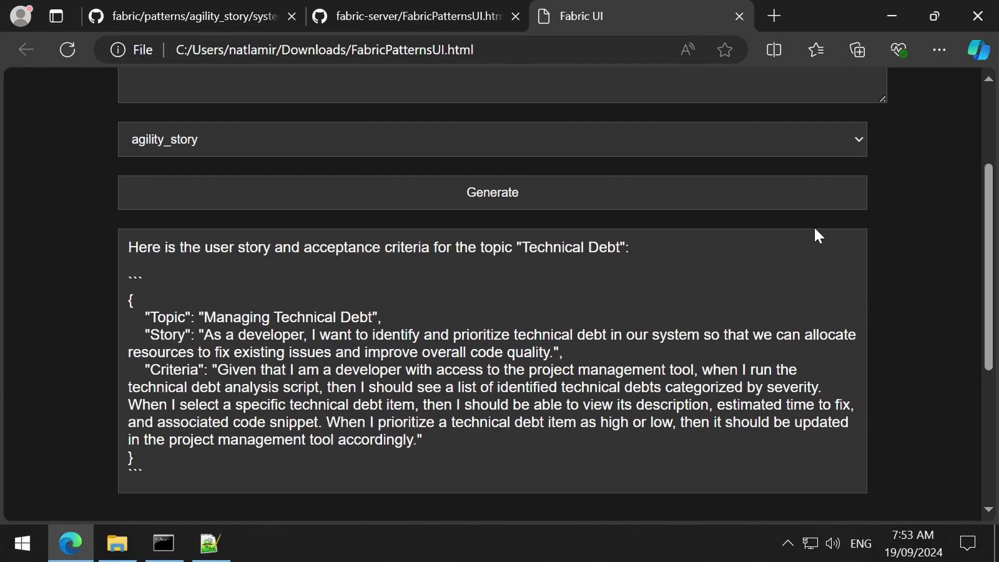
pyautogui.moveTo(708, 404); pyautogui.dragTo(480, 316)
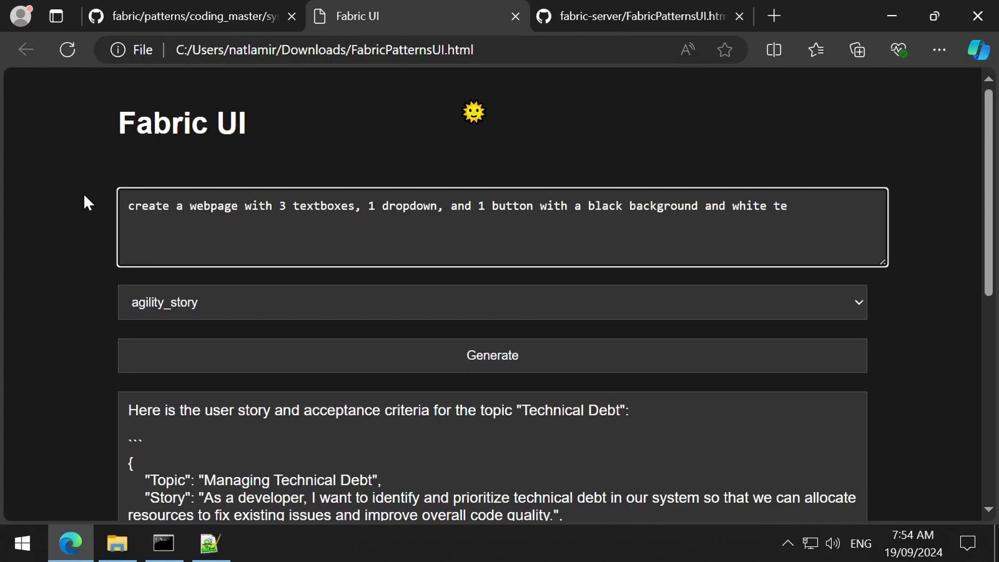
# - Finish the webpage prompt and generate it with the coding_master pattern
pyautogui.write('xt')
pyautogui.click(319, 304)
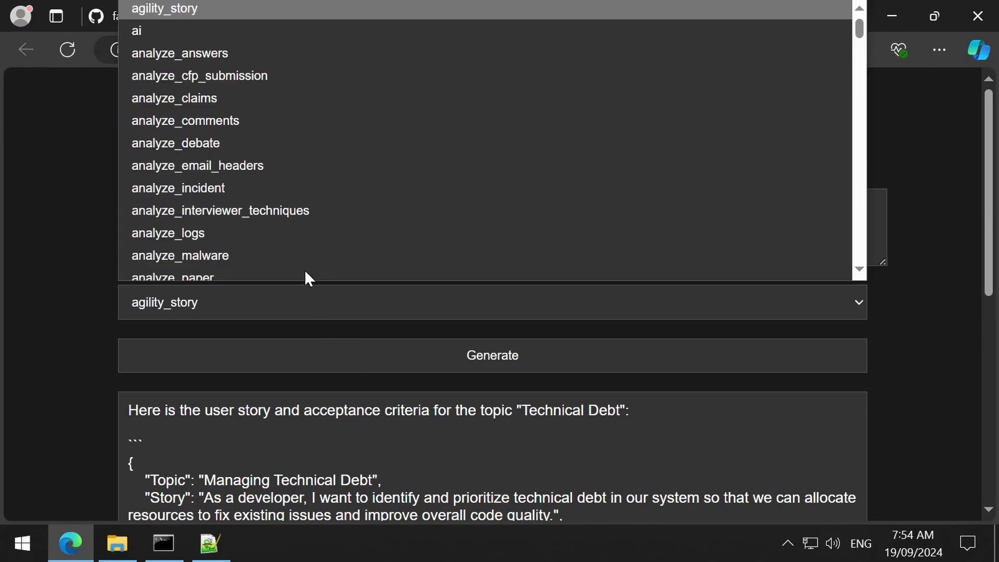
pyautogui.scroll(-10, 270, 199)
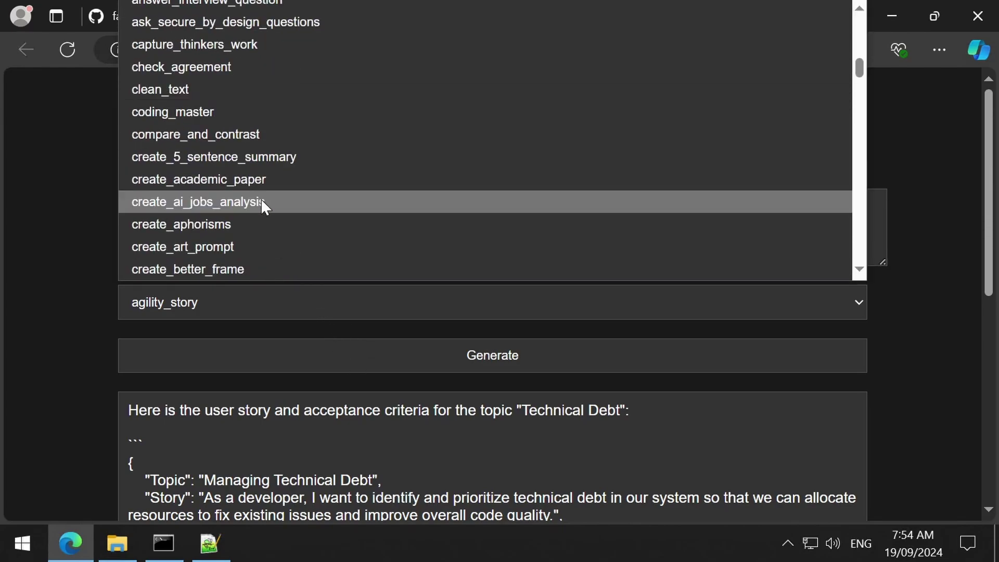
pyautogui.click(213, 111)
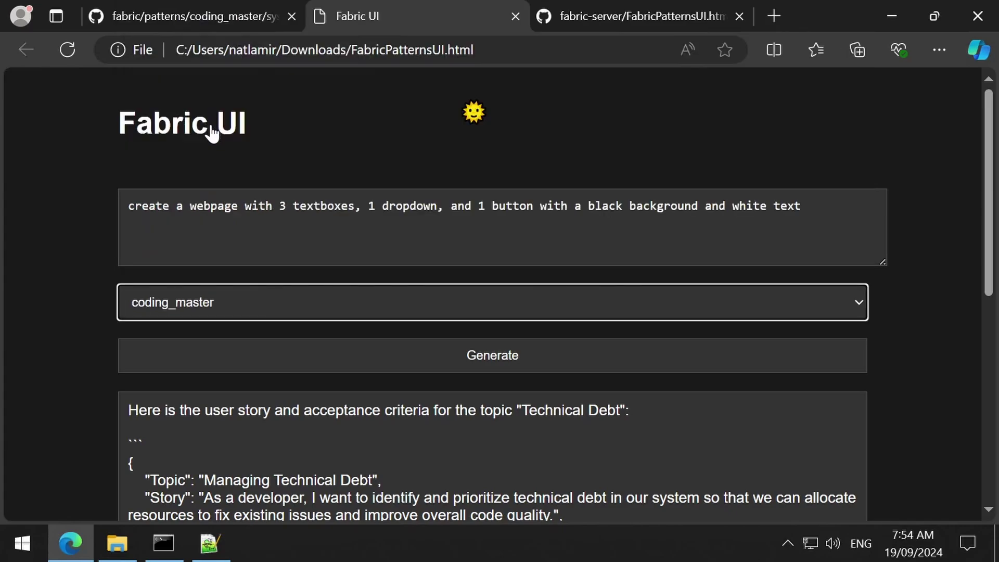
pyautogui.click(233, 364)
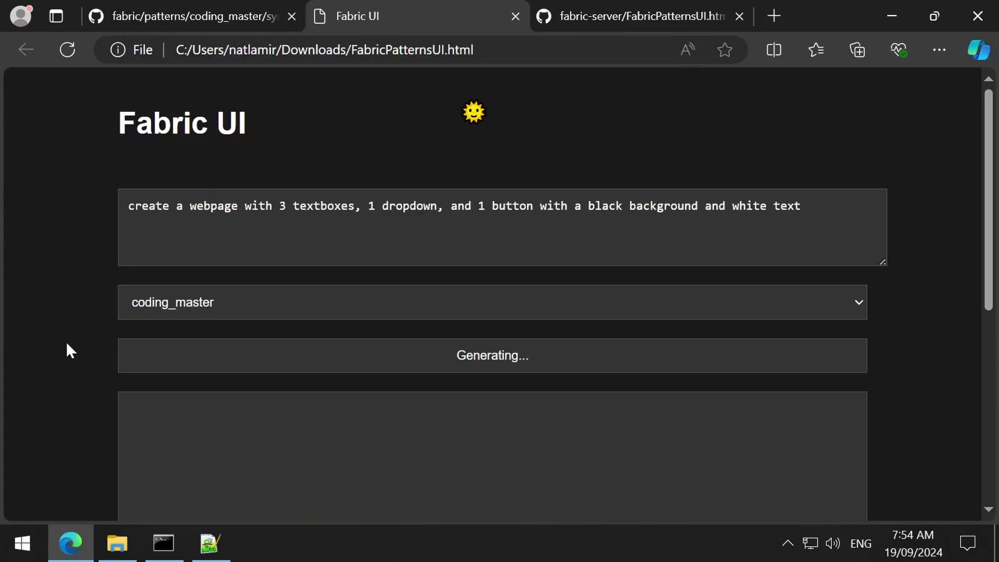
# - Review the generated HTML, CSS and JavaScript and the Markdown Rendered Output
pyautogui.scroll(-4, 67, 343)
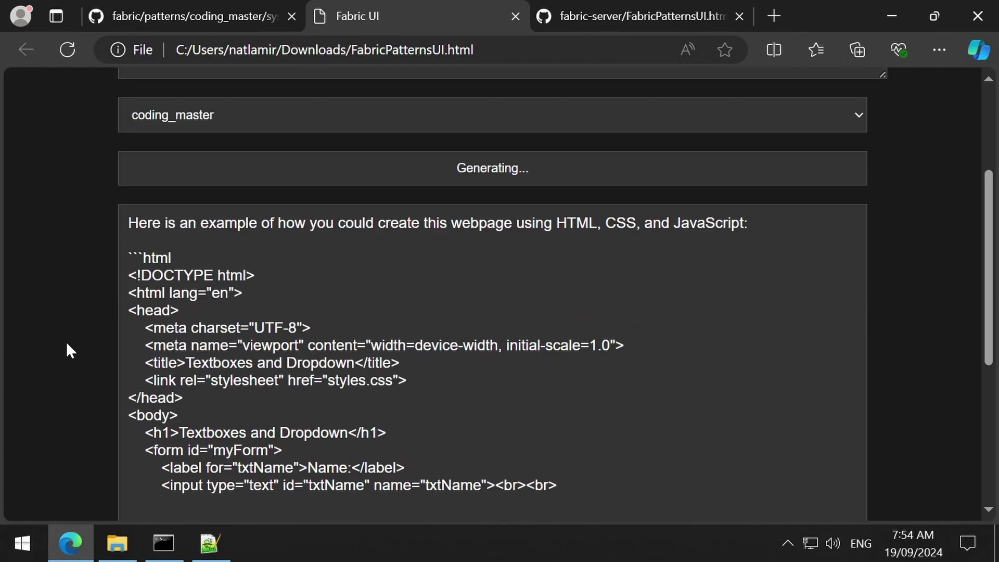
pyautogui.scroll(-2, 67, 341)
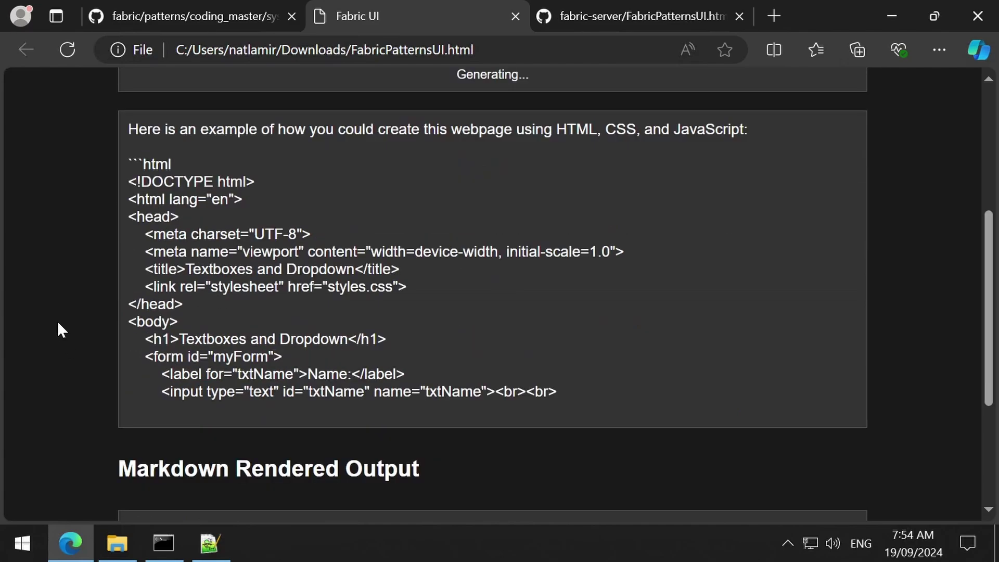
pyautogui.scroll(2, 63, 311)
pyautogui.scroll(2, 62, 311)
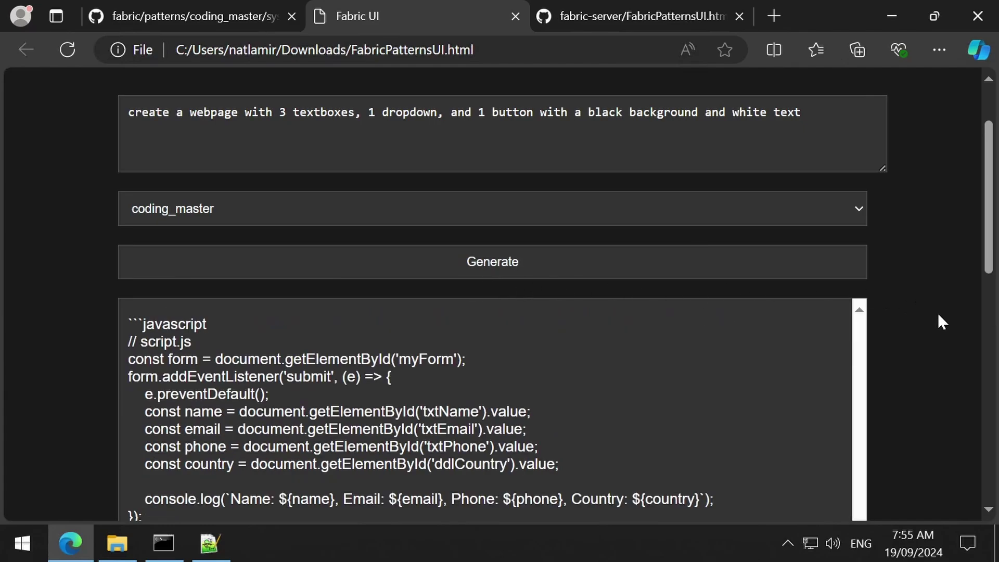
pyautogui.scroll(-2, 941, 321)
pyautogui.scroll(15, 789, 299)
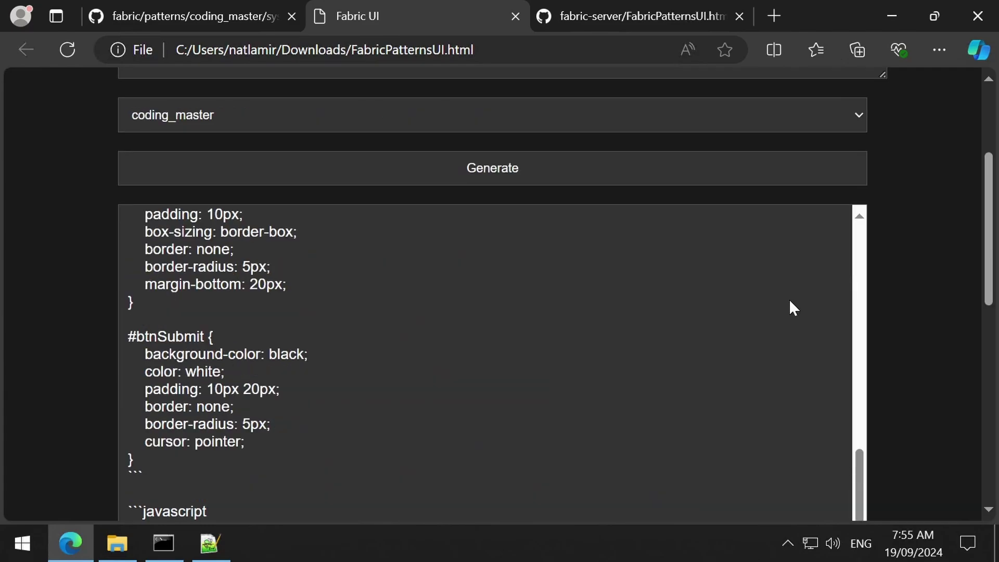
pyautogui.scroll(8, 783, 307)
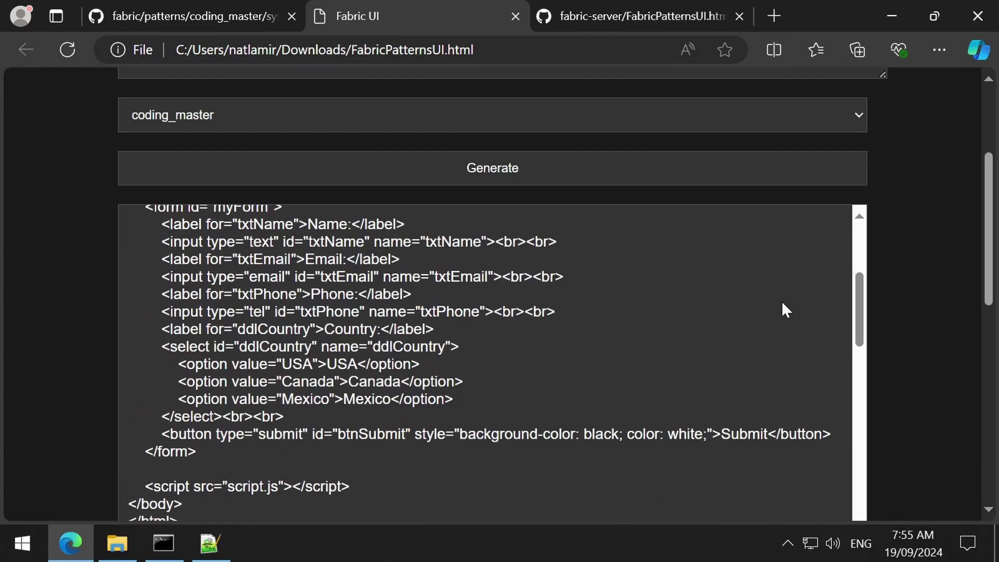
pyautogui.scroll(-10, 894, 283)
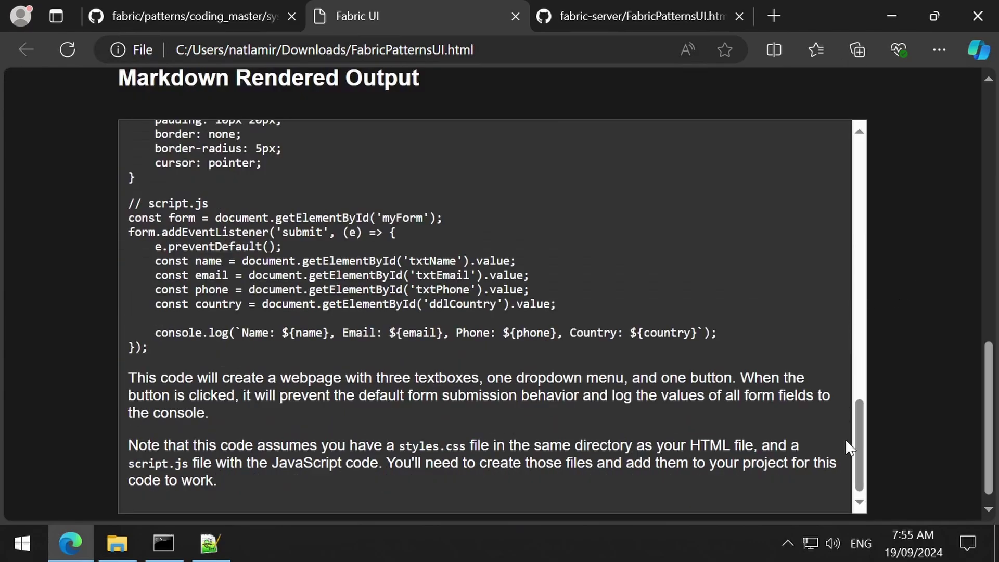
# - Run compare_and_contrast on ducks, frogs, cats, dogs, clouds, water, space, python and view the table
pyautogui.moveTo(860, 450); pyautogui.dragTo(832, 224)
pyautogui.write('pyt')
pyautogui.write('hon')
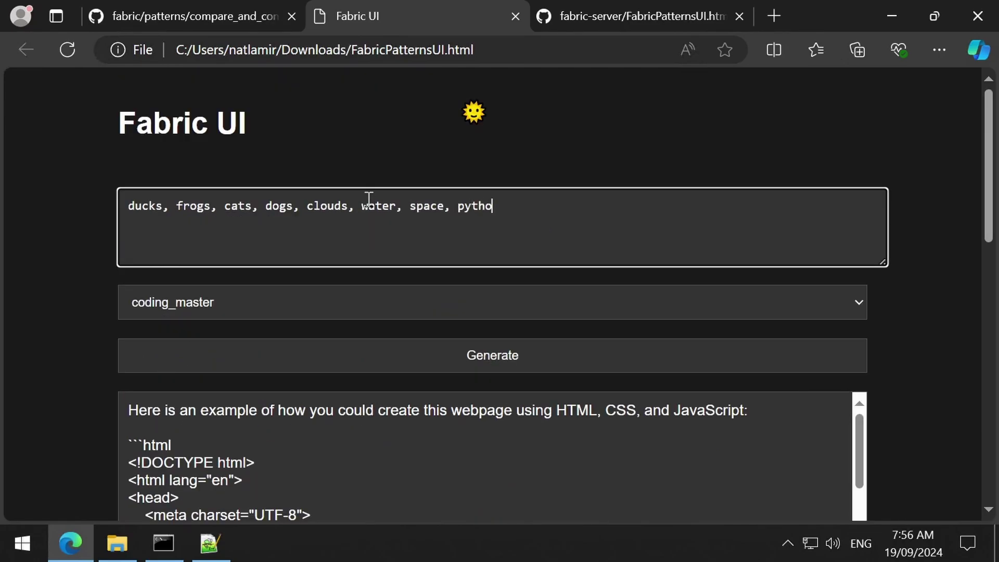
pyautogui.click(261, 314)
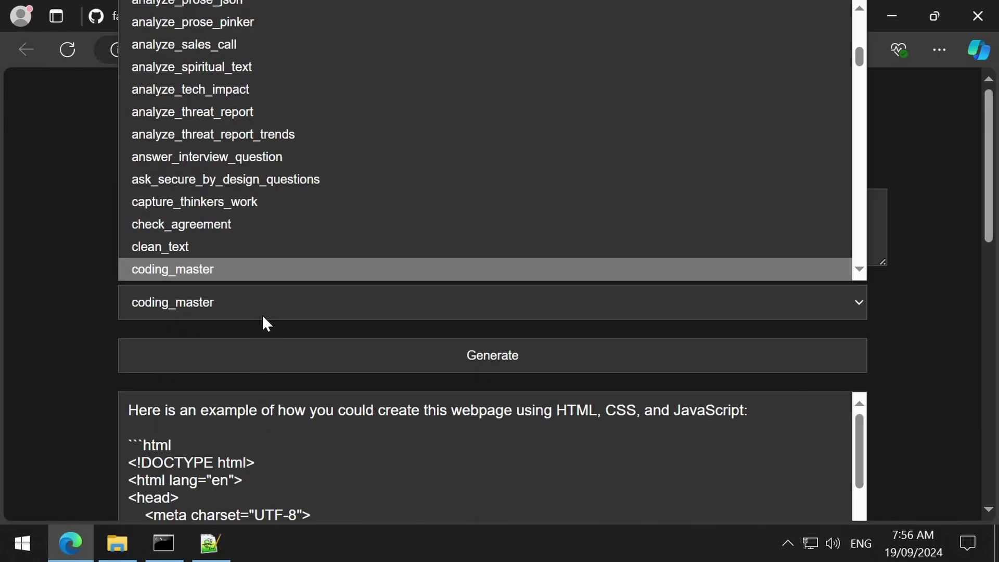
pyautogui.scroll(-2, 255, 261)
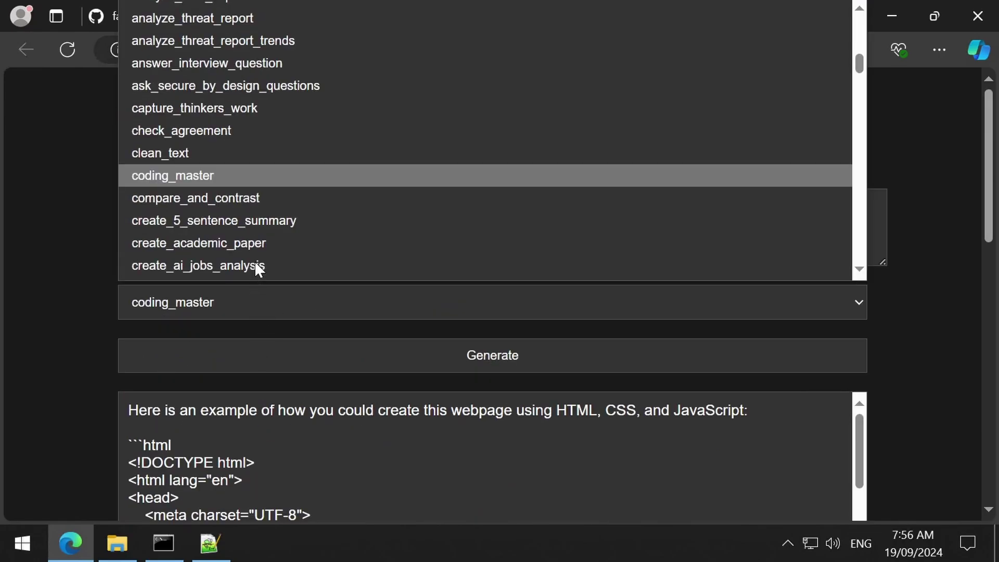
pyautogui.click(224, 196)
pyautogui.click(258, 357)
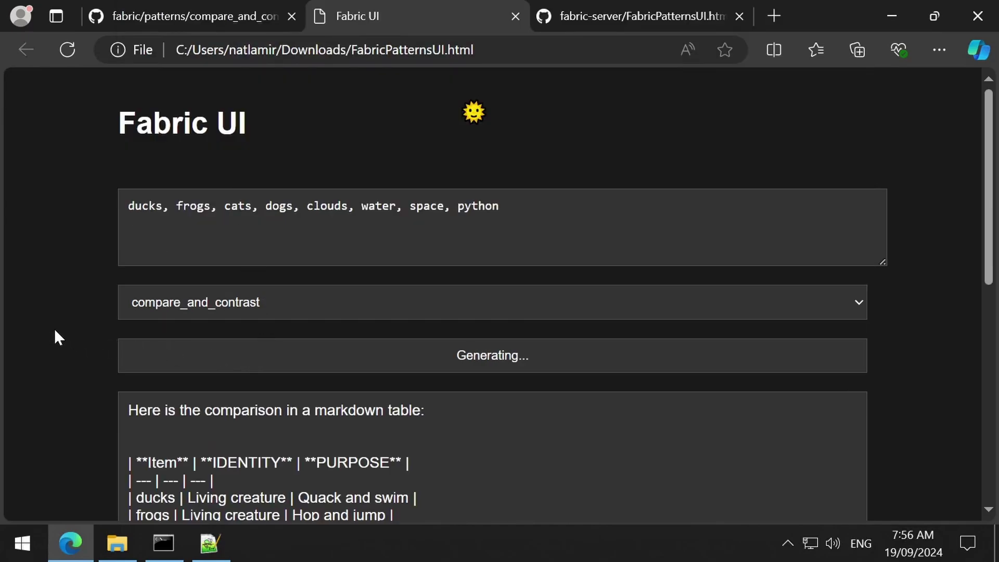
pyautogui.scroll(-2, 55, 329)
pyautogui.scroll(-7, 54, 328)
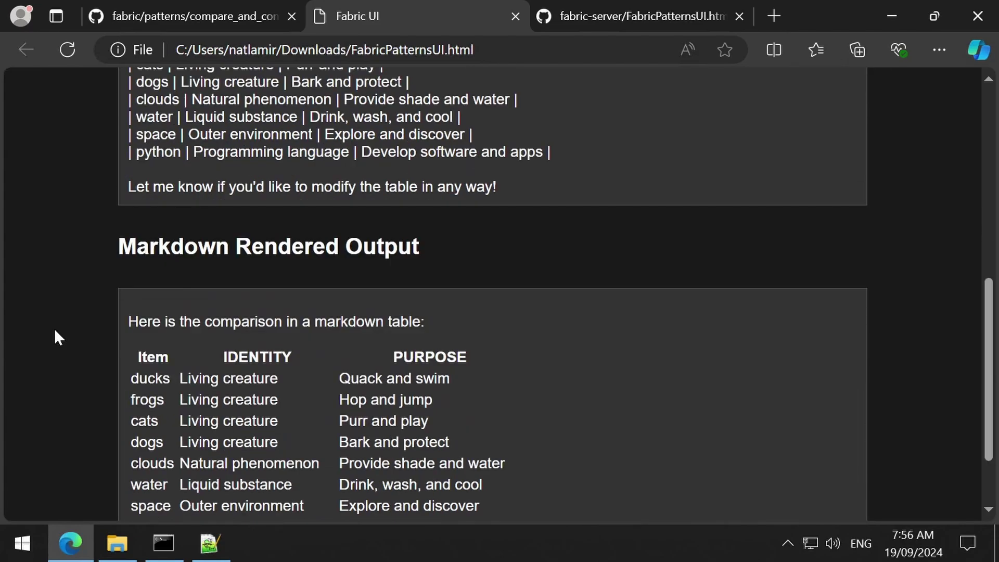
pyautogui.scroll(-2, 54, 337)
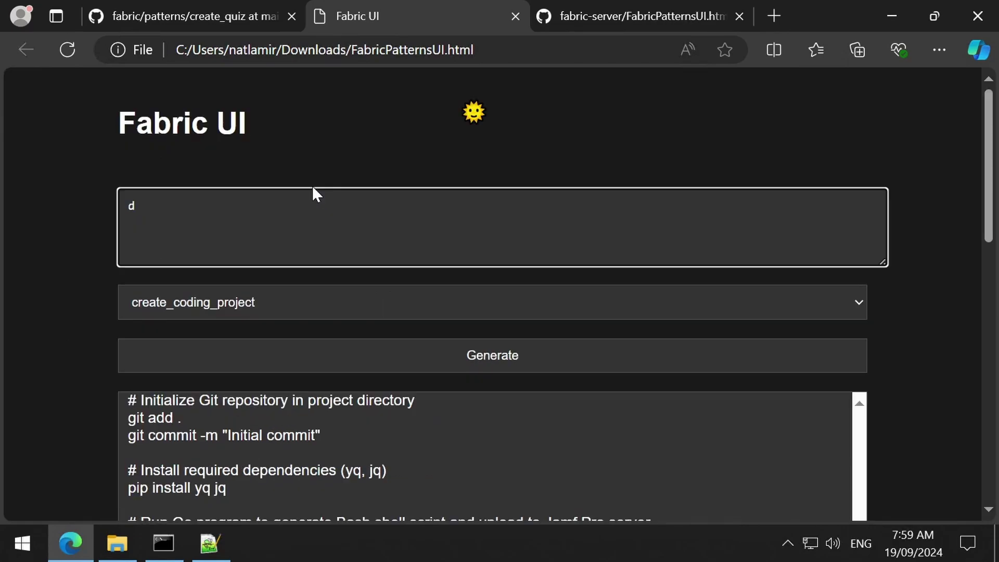
# - Generate a create_quiz on 'ducks' and scroll through its questions and answers
pyautogui.write('ucks')
pyautogui.click(308, 303)
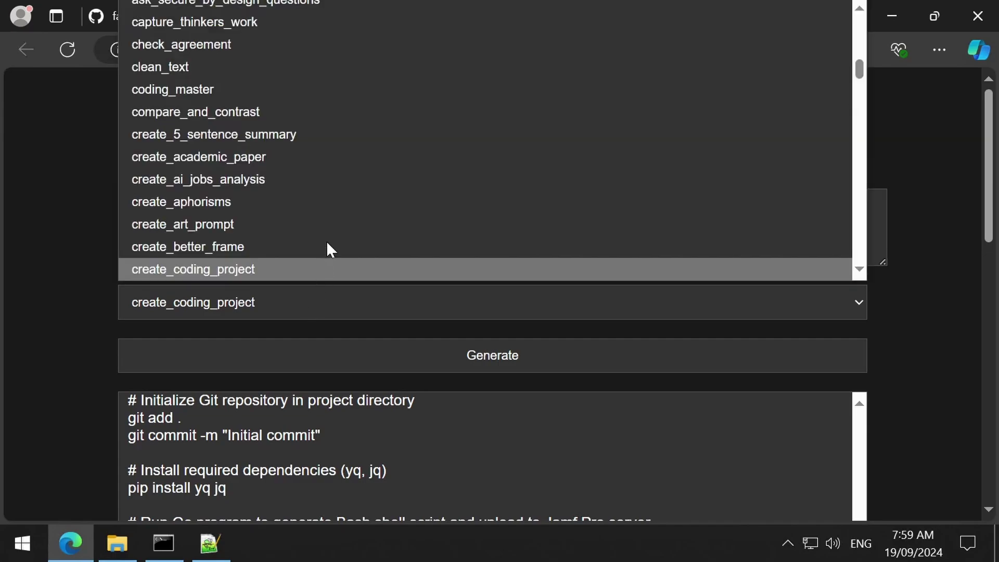
pyautogui.scroll(-2, 333, 231)
pyautogui.scroll(-2, 339, 223)
pyautogui.scroll(-4, 339, 221)
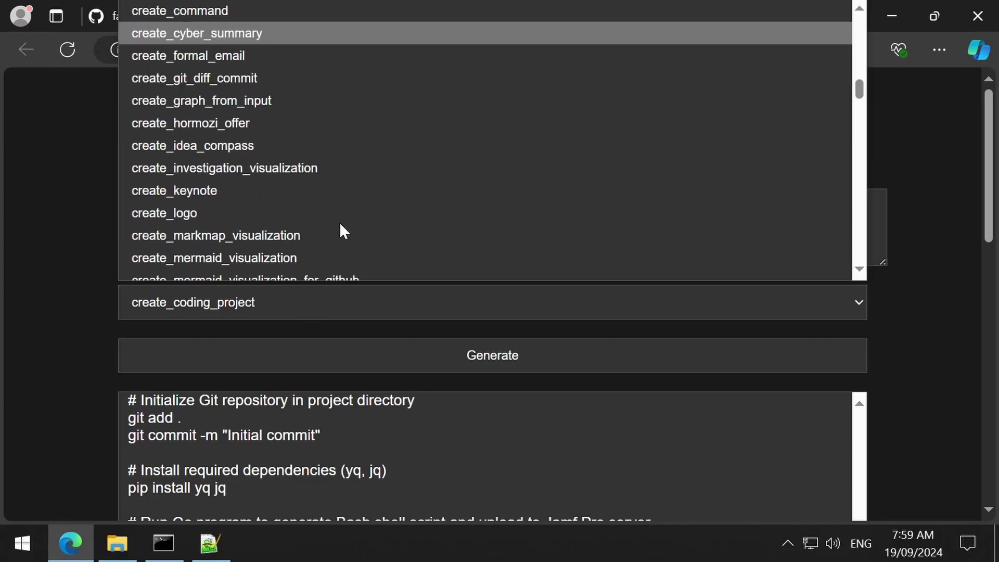
pyautogui.scroll(-4, 339, 222)
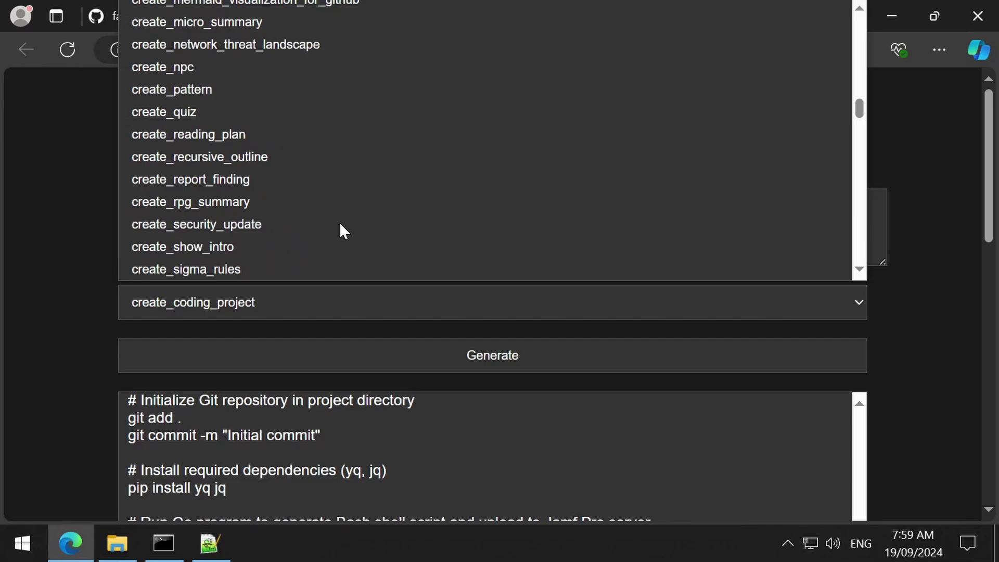
pyautogui.click(248, 112)
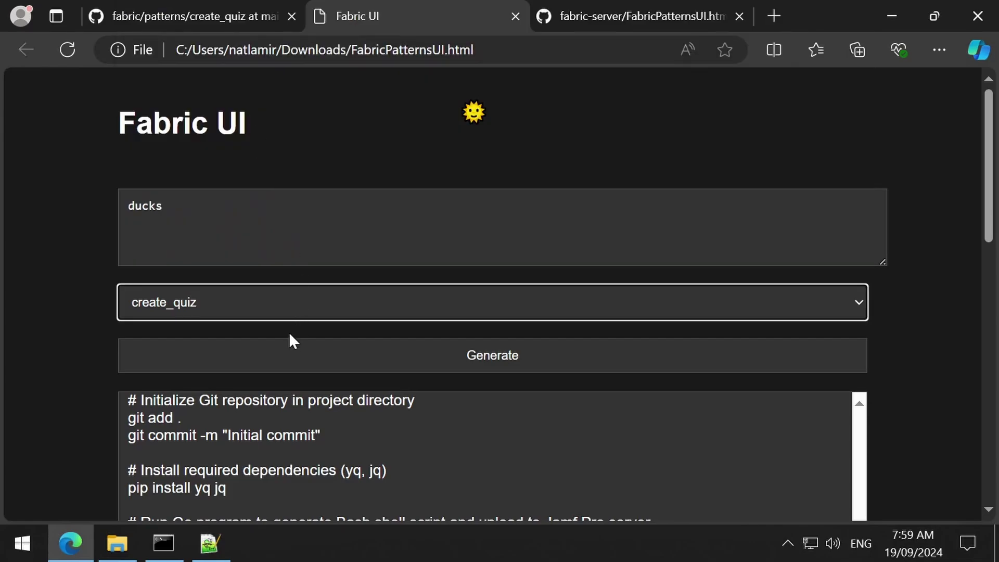
pyautogui.click(287, 352)
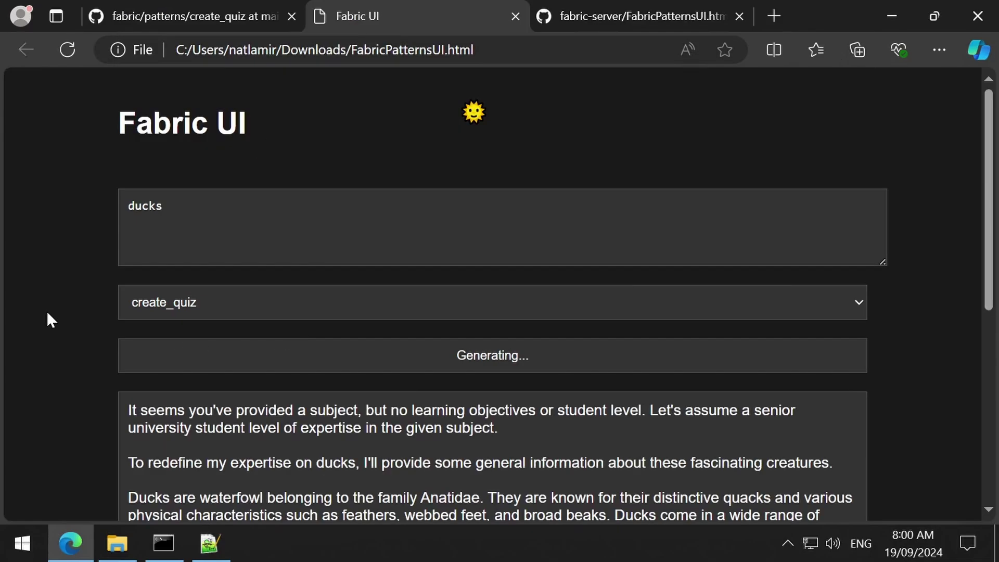
pyautogui.scroll(-3, 46, 311)
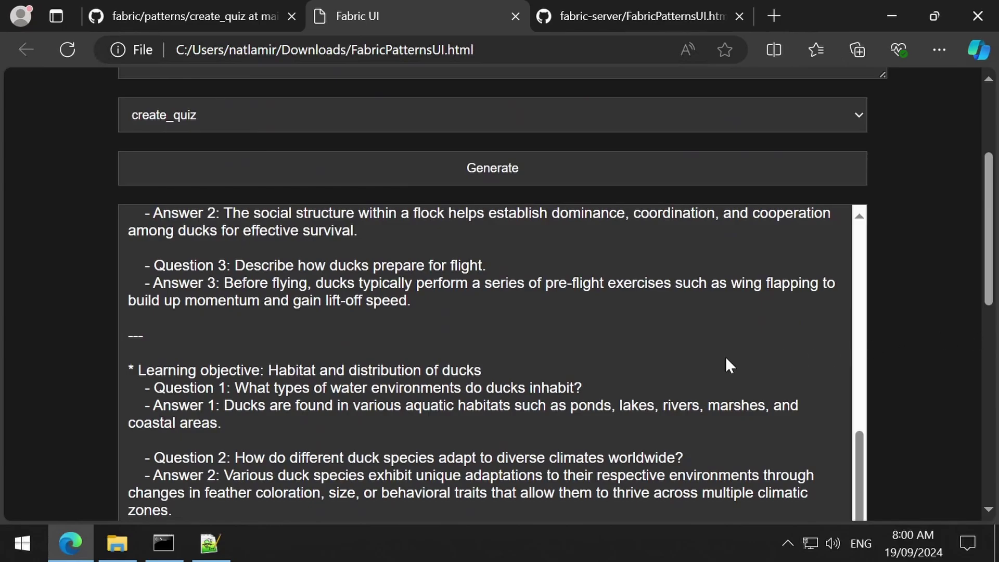
pyautogui.scroll(10, 725, 364)
# - Generate a create_reading_plan for the horror author and scroll the three-phase rendered plan
pyautogui.scroll(3, 8, 202)
pyautogui.write('R.L. Stine')
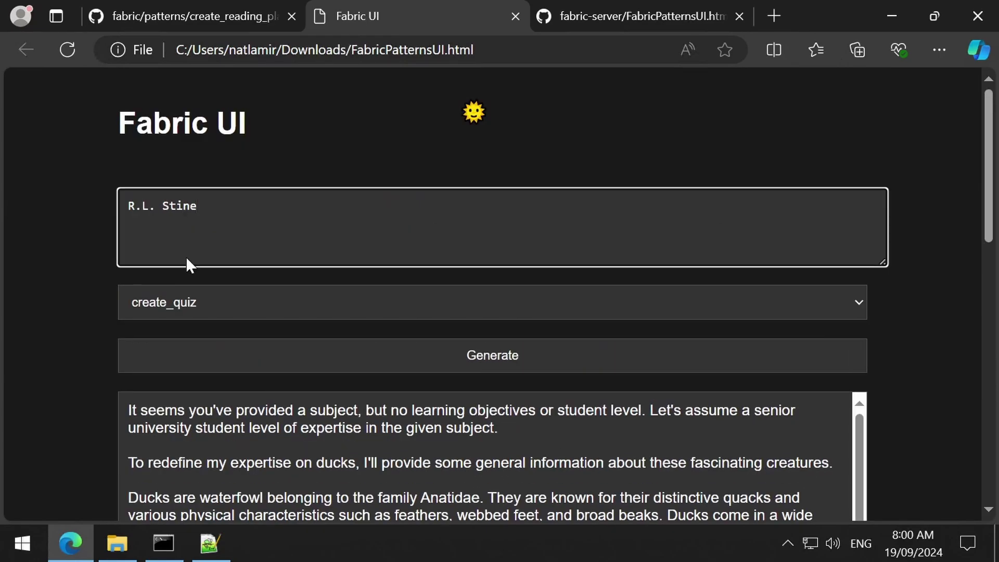
pyautogui.click(289, 301)
pyautogui.scroll(-2, 312, 247)
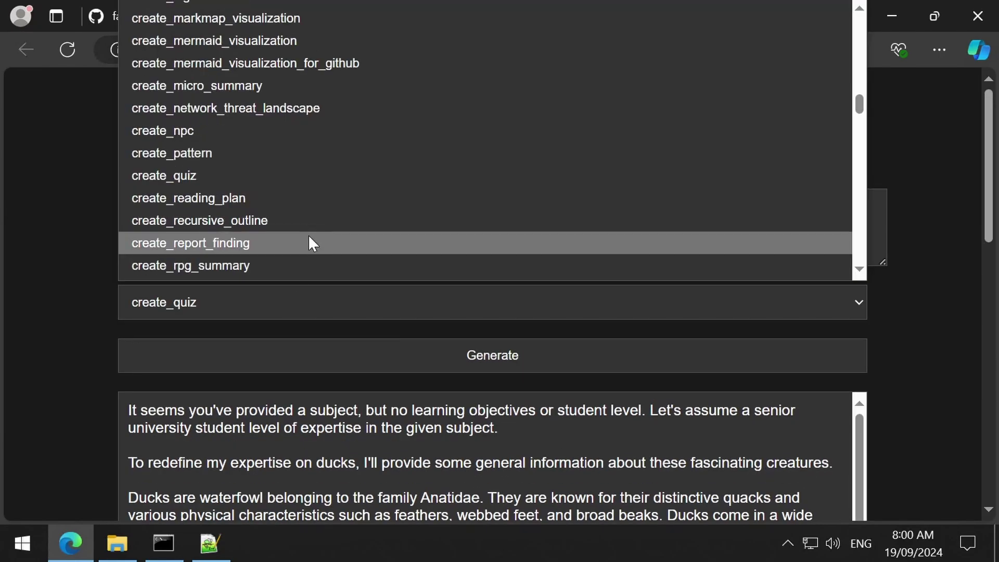
pyautogui.click(282, 198)
pyautogui.click(264, 357)
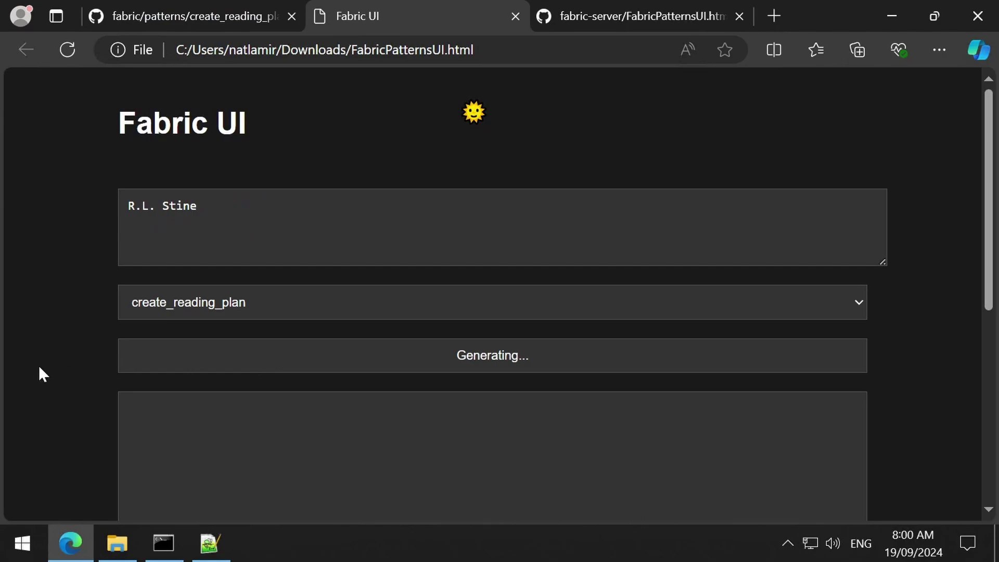
pyautogui.scroll(-8, 61, 376)
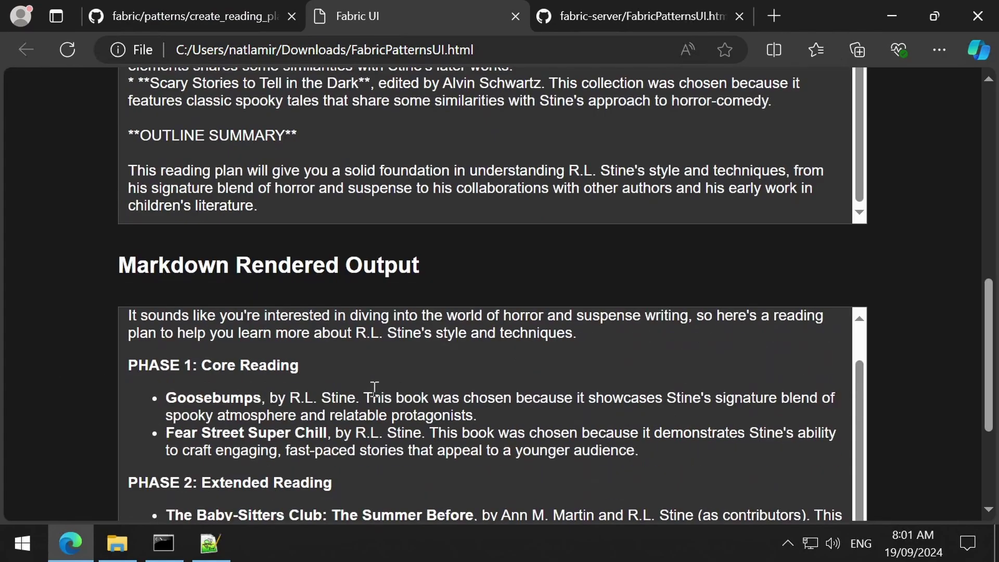
pyautogui.scroll(1, 374, 387)
pyautogui.scroll(-2, 55, 376)
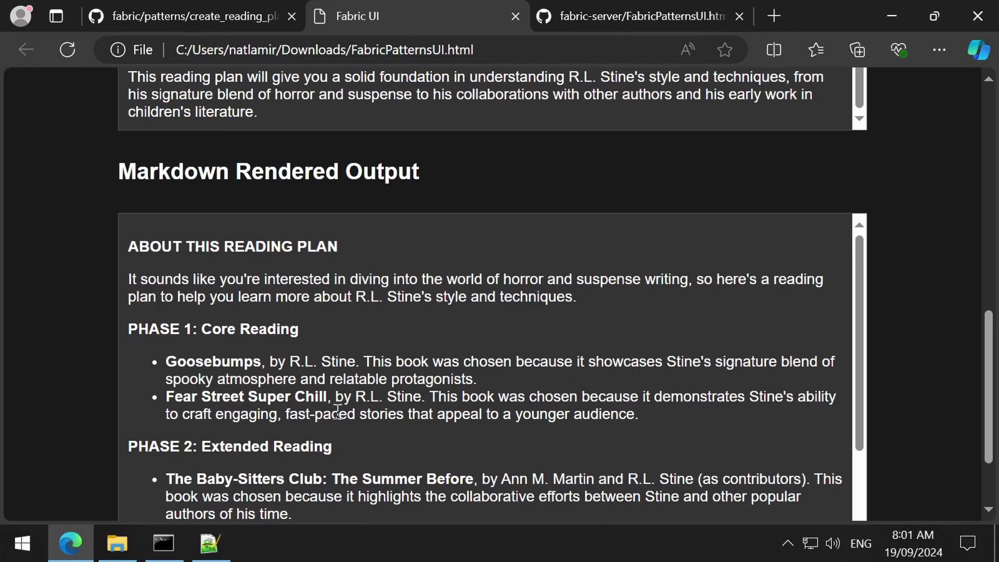
pyautogui.scroll(-2, 333, 411)
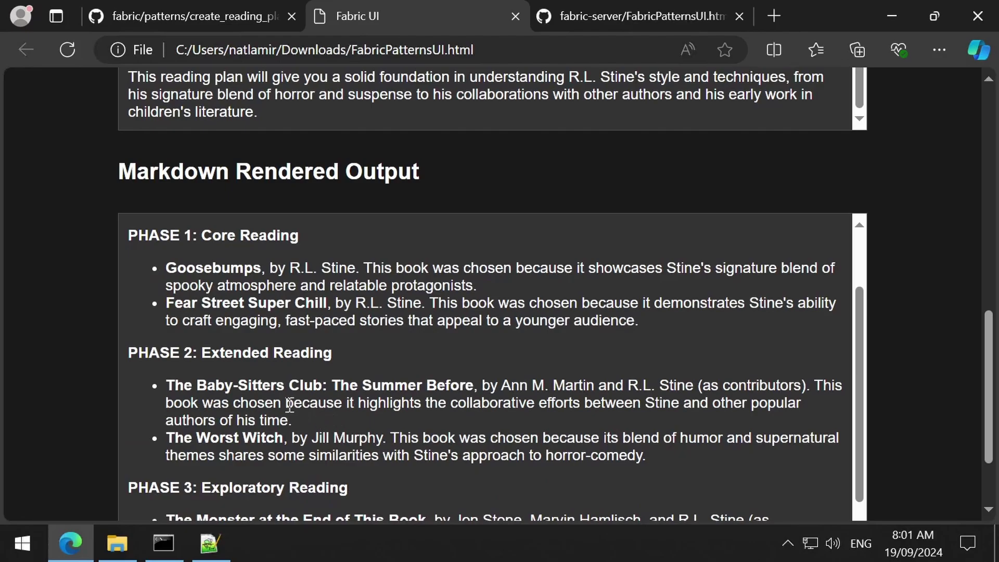